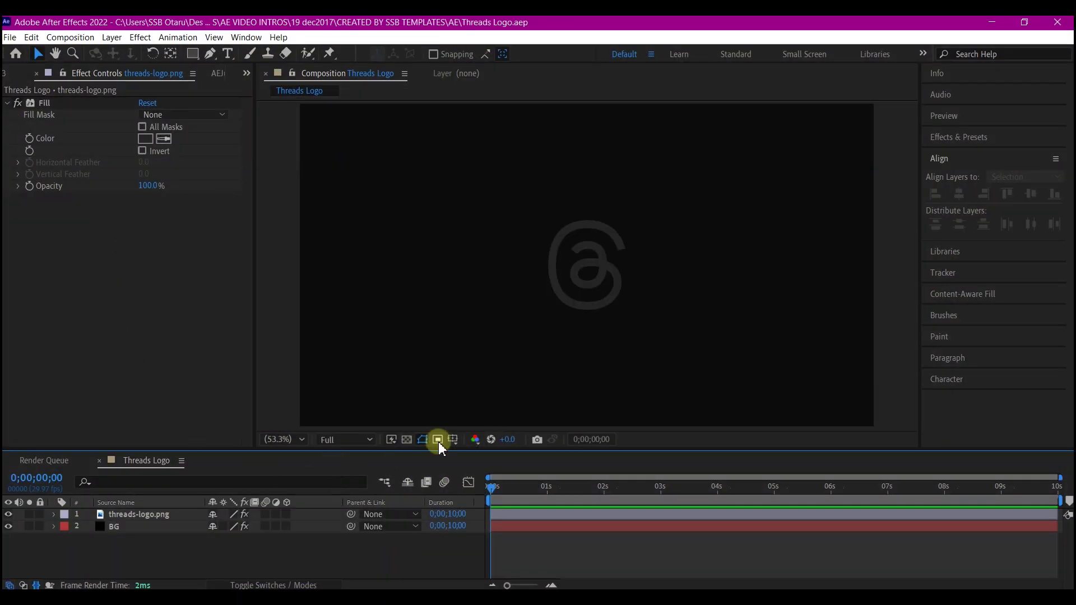
- Open the Threads Logo composition, with threads-logo.png centred over the black BG solid
click(438, 441)
- Lock the threads-logo.png layer and zoom the viewer to 200%
click(136, 515)
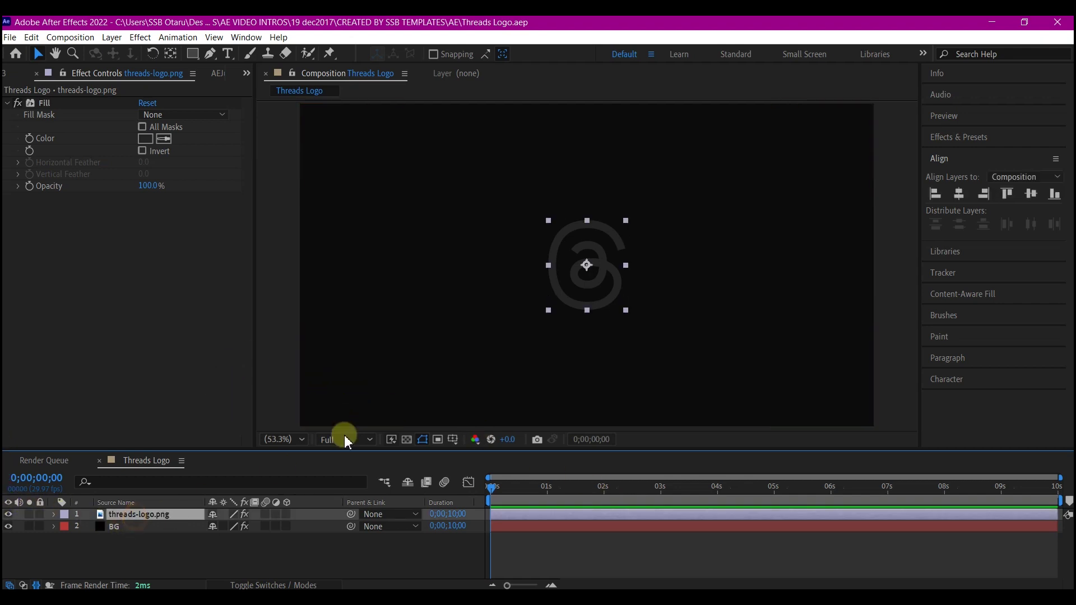
click(312, 540)
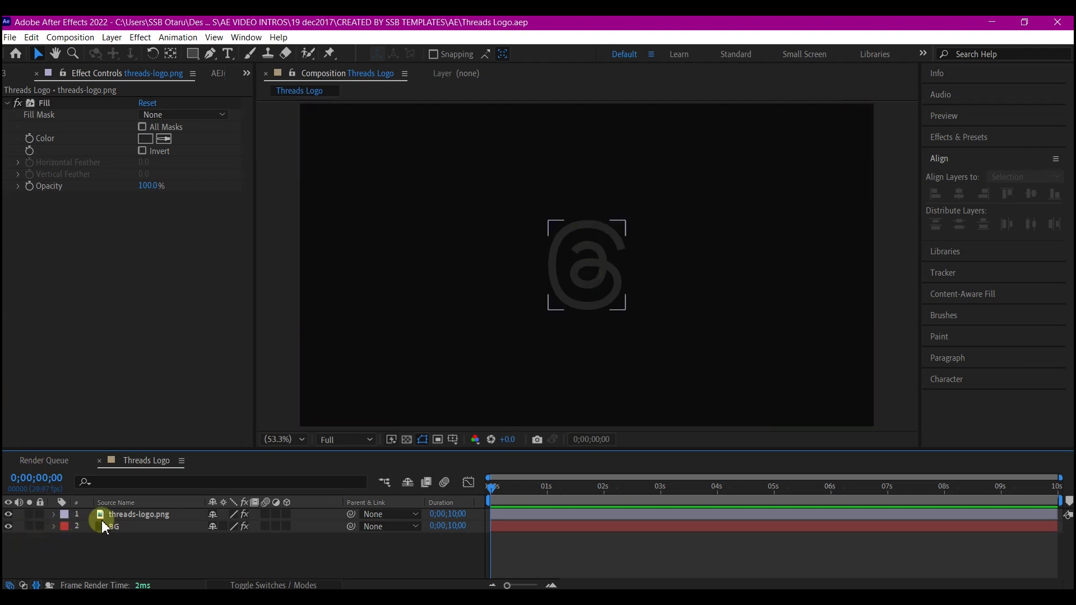
click(120, 516)
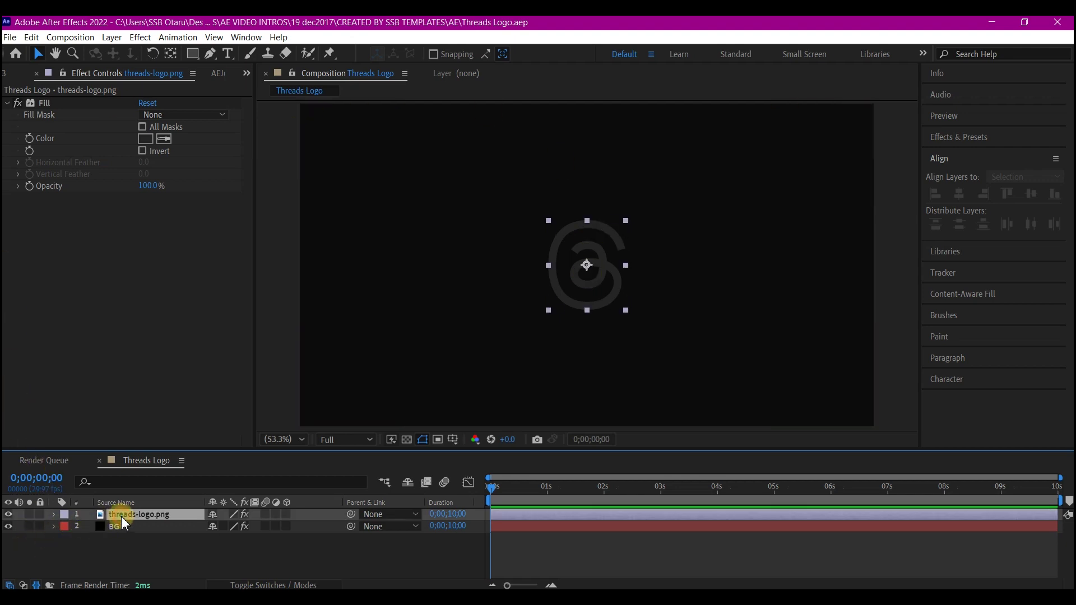
click(40, 515)
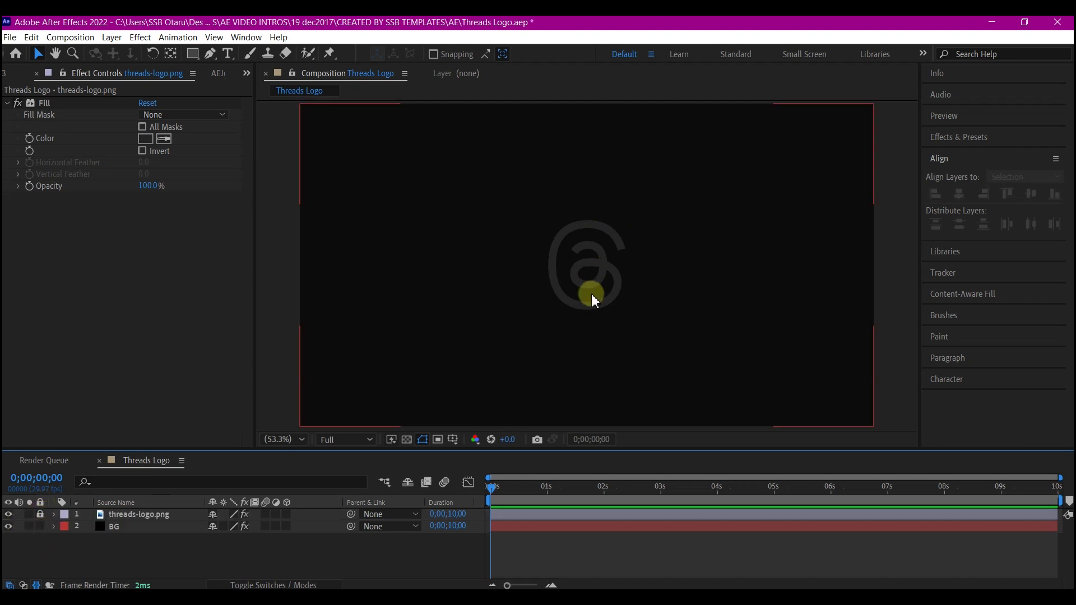
scroll(585, 261, up, 2)
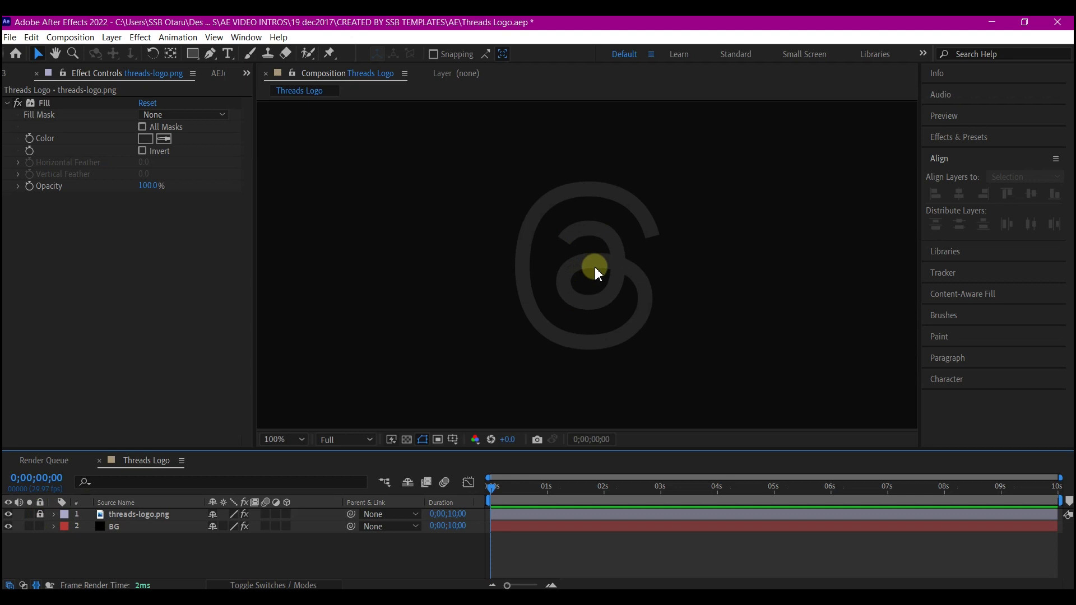
scroll(595, 267, up, 1)
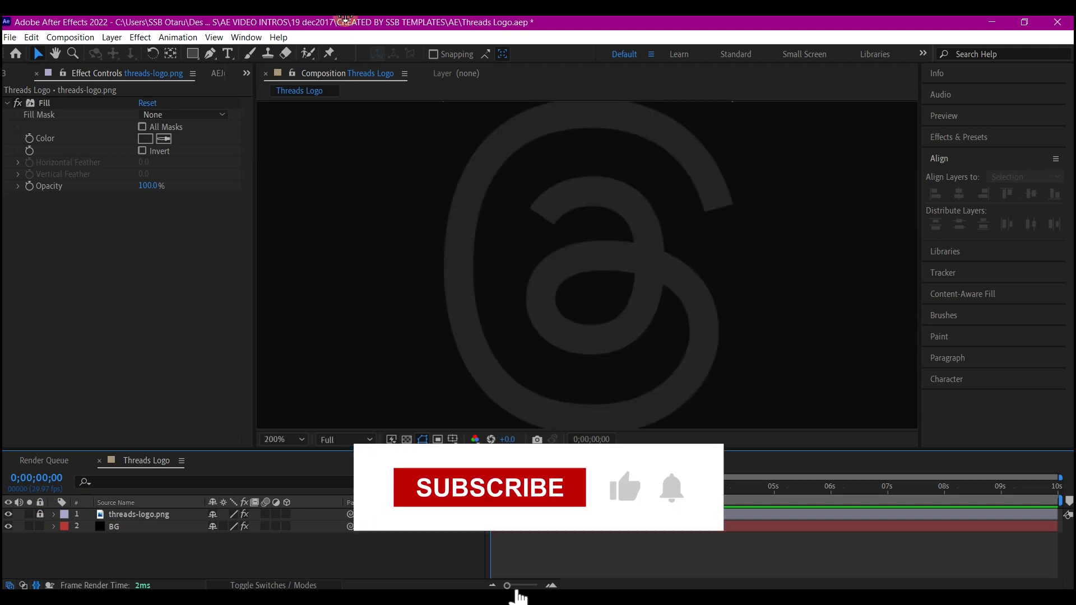
- Choose the Pen tool and set new shapes to no fill
click(211, 53)
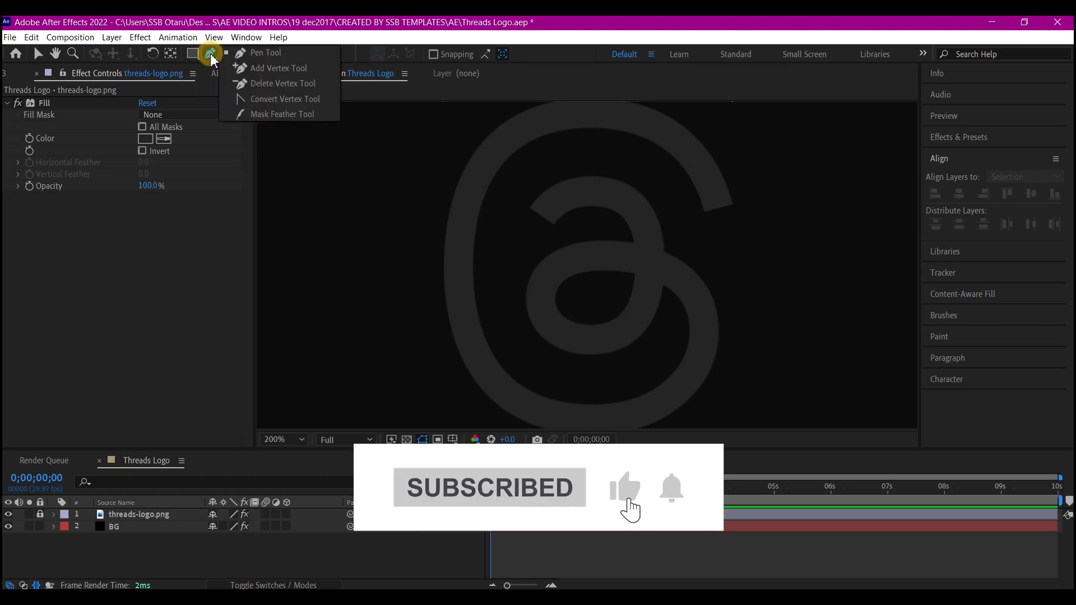
click(264, 52)
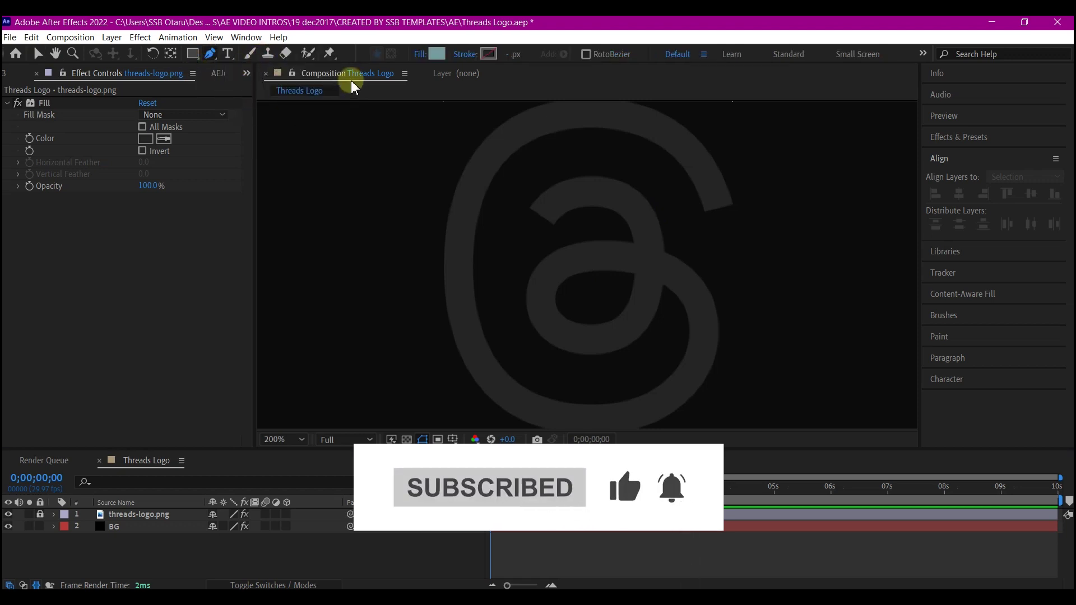
click(417, 56)
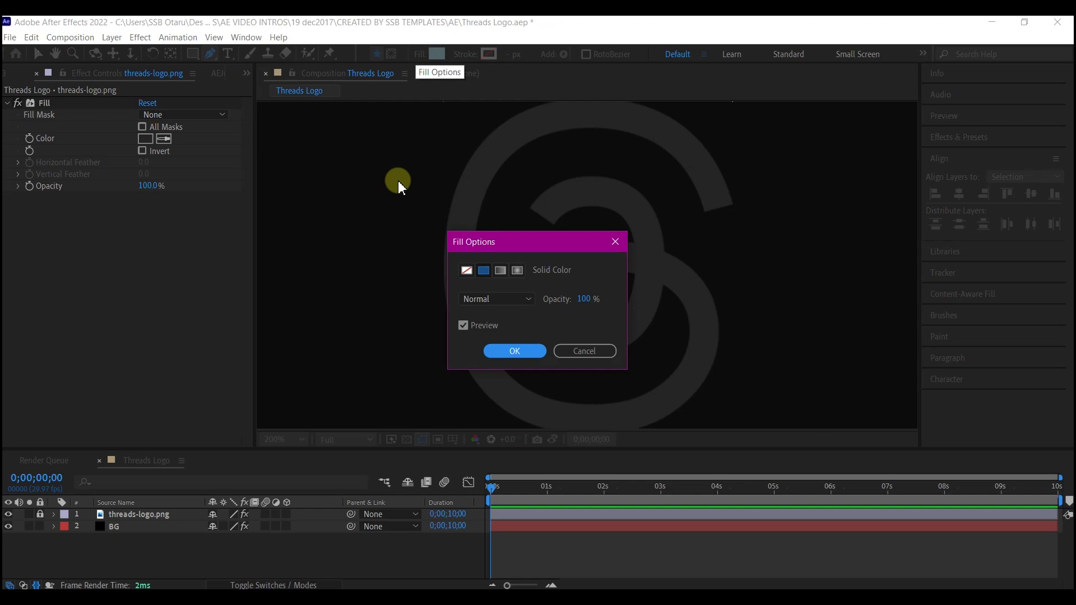
click(467, 271)
click(514, 351)
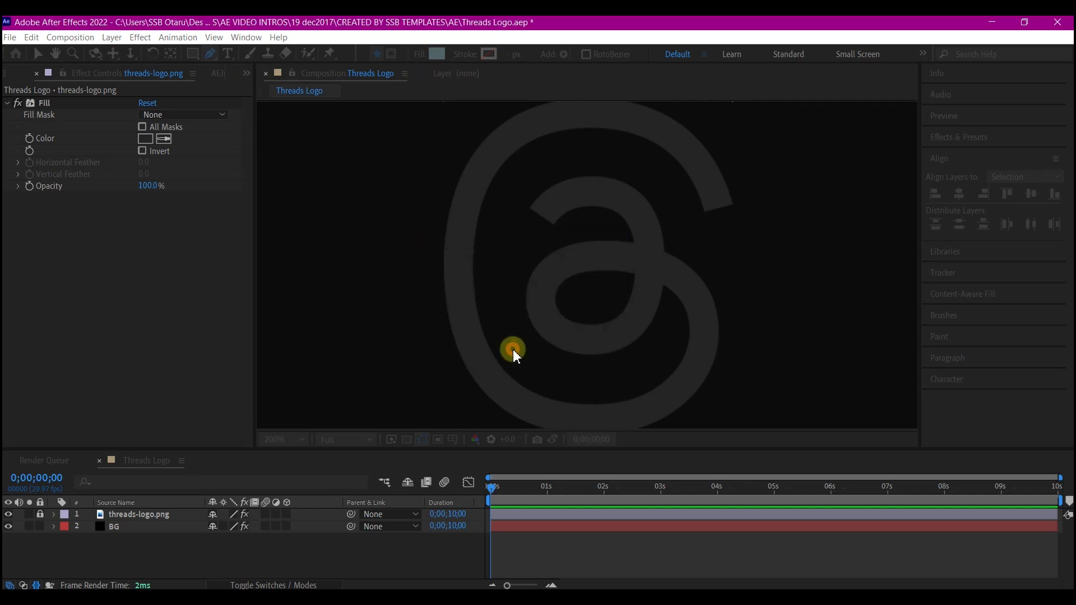
- Set the new shape stroke colour to near-white F9F9F9
click(491, 55)
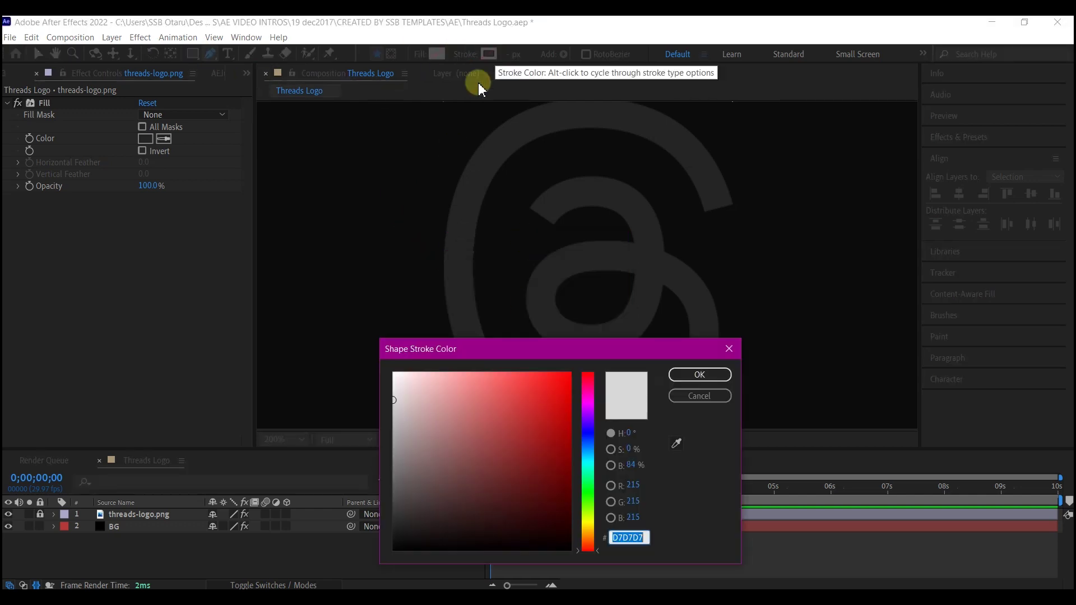
mouse_move(407, 413)
mouse_down()
mouse_move(411, 401)
mouse_move(389, 380)
mouse_up()
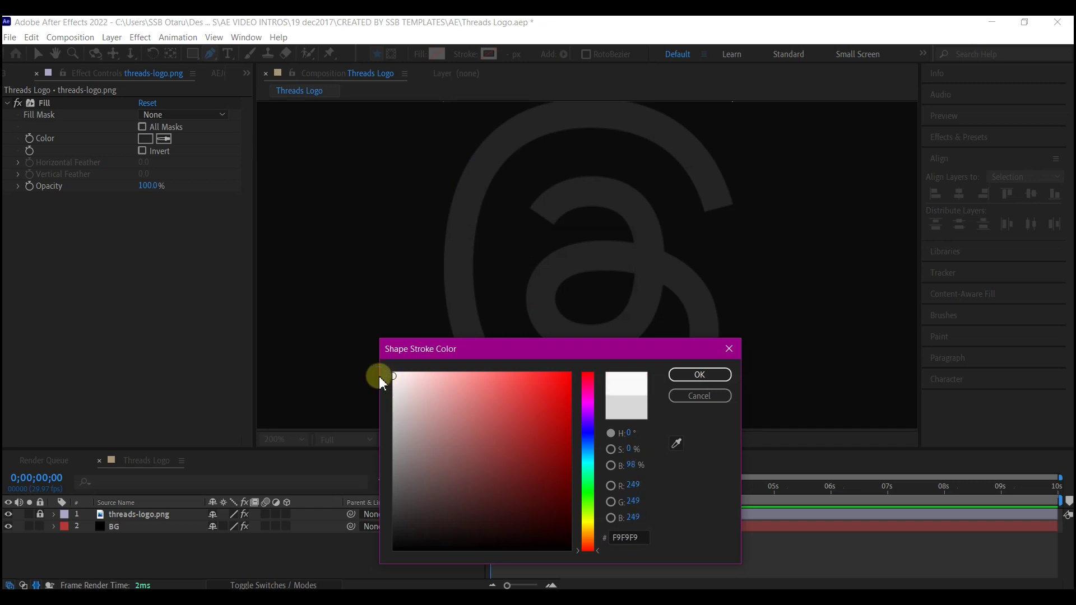
click(697, 377)
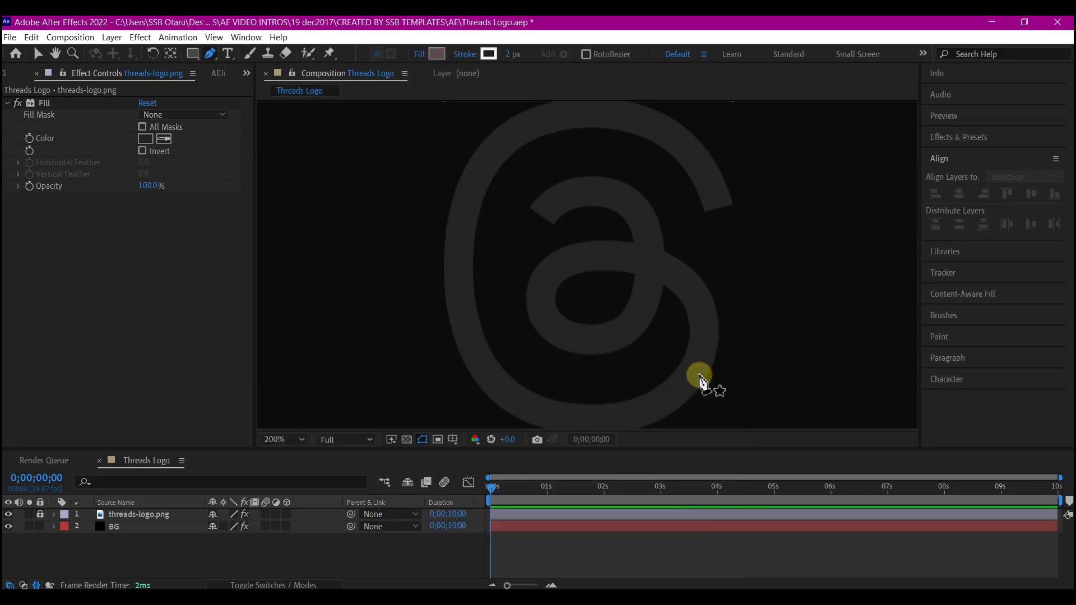
- Start the path at the inner end and curve it around the logo's inner loop
click(542, 220)
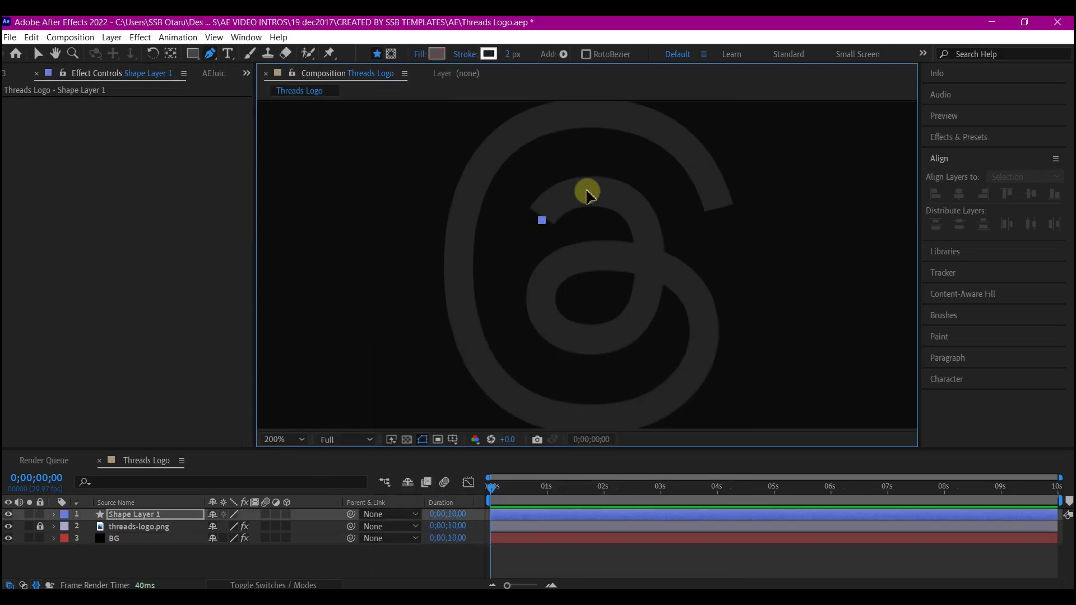
drag(595, 194, 629, 201)
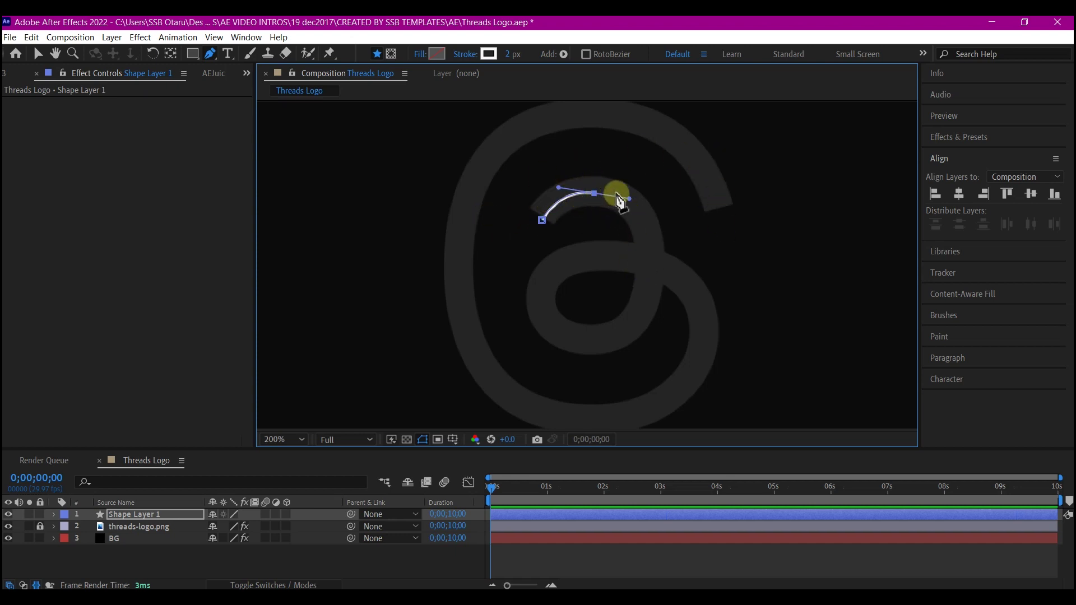
mouse_move(651, 237)
mouse_down()
mouse_move(654, 252)
mouse_move(644, 240)
mouse_up()
drag(588, 341, 519, 336)
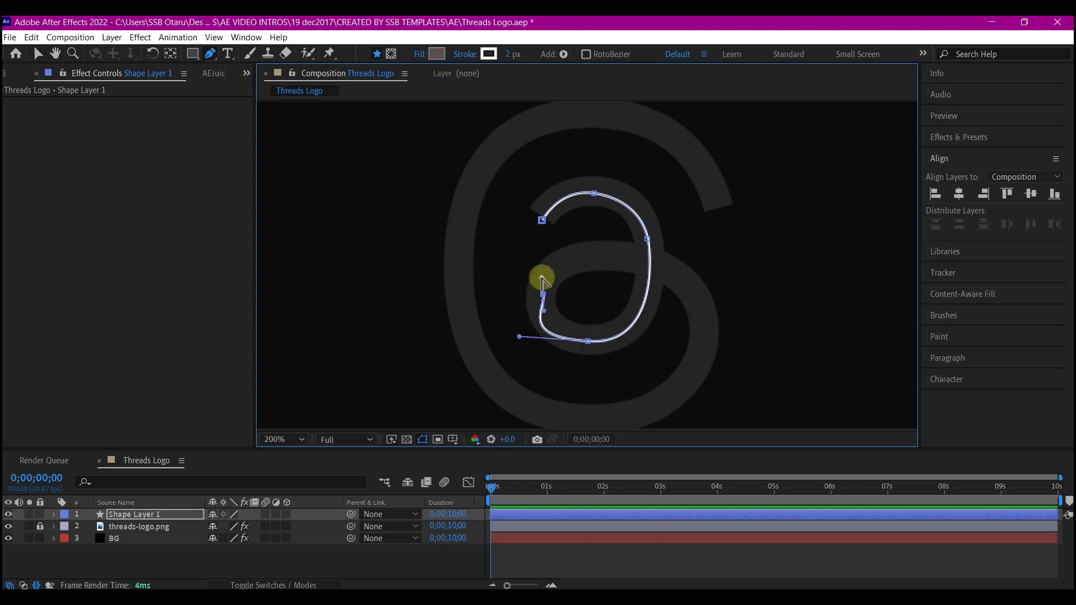
drag(551, 268, 555, 264)
- Continue the path along the logo's bottom and around the outer ring to its right tip
drag(683, 277, 721, 324)
drag(581, 426, 488, 403)
drag(582, 427, 569, 407)
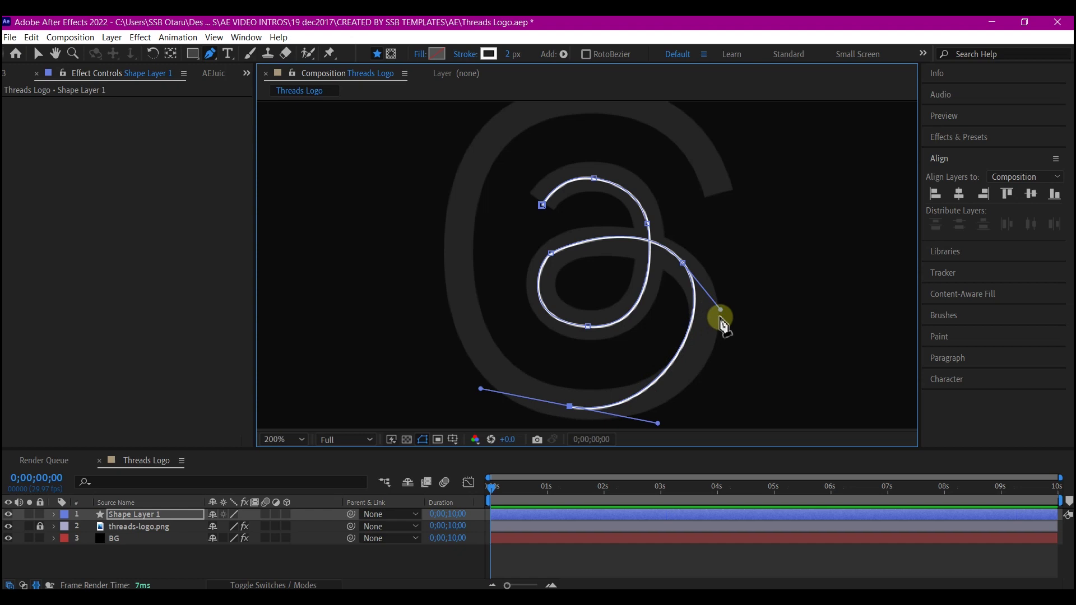
drag(721, 322, 729, 335)
drag(457, 229, 464, 133)
drag(525, 202, 512, 300)
drag(581, 198, 669, 229)
drag(710, 294, 721, 349)
ctrl+click(432, 284)
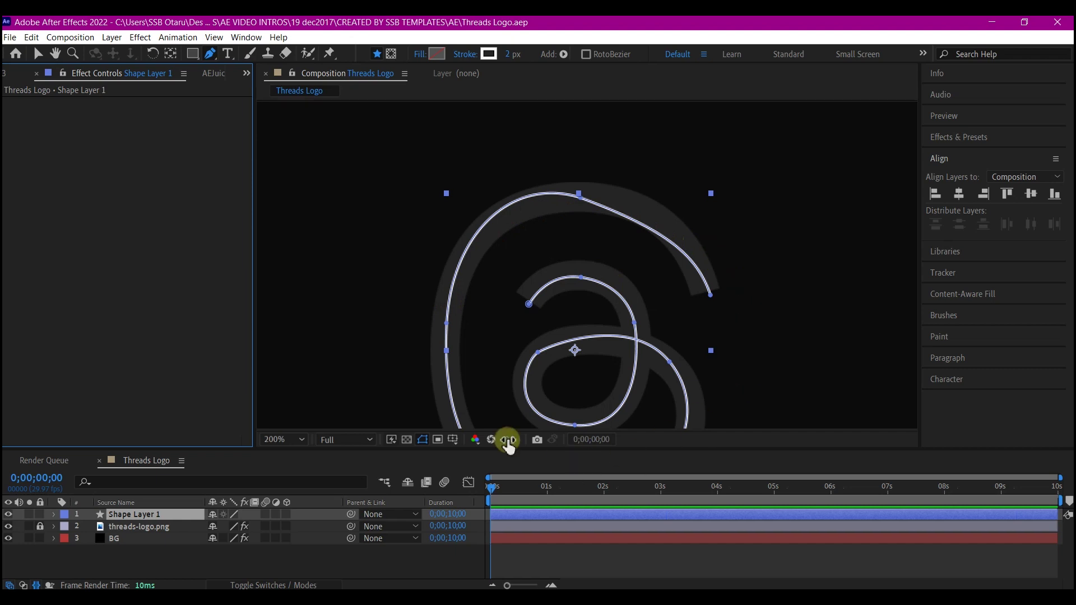
key(space)
drag(512, 319, 509, 245)
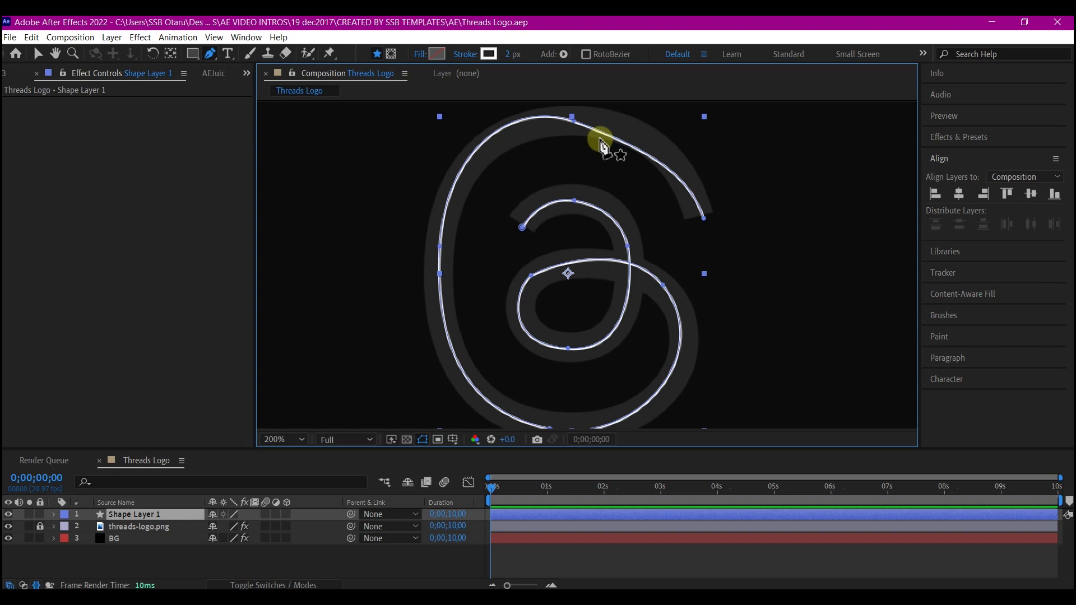
- Adjust the top vertex's Bezier handles so the path's top arc follows the logo
click(573, 119)
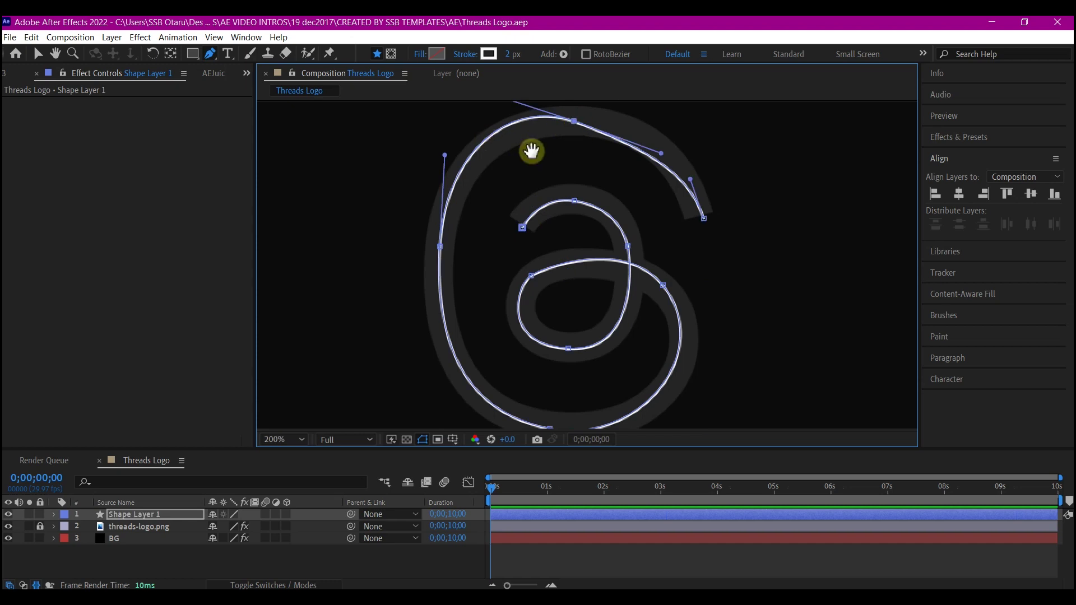
drag(532, 150, 541, 204)
drag(672, 208, 702, 192)
drag(533, 173, 591, 179)
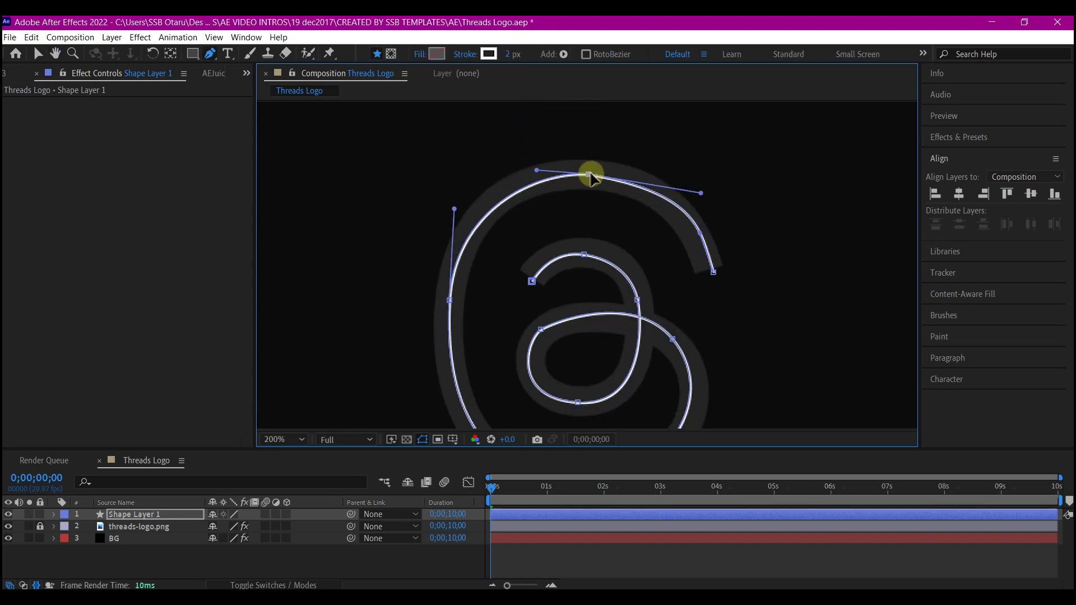
drag(712, 275, 702, 195)
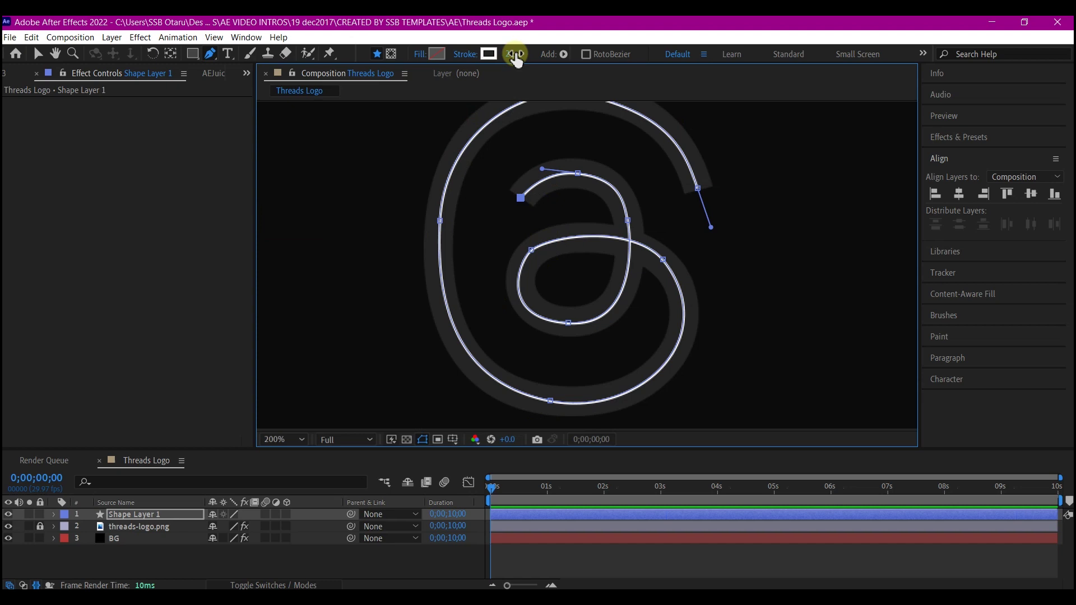
- Set the stroke width to 21 px and fit the composition in the viewer
drag(511, 56, 530, 59)
key(v)
scroll(400, 248, up, 3)
click(270, 440)
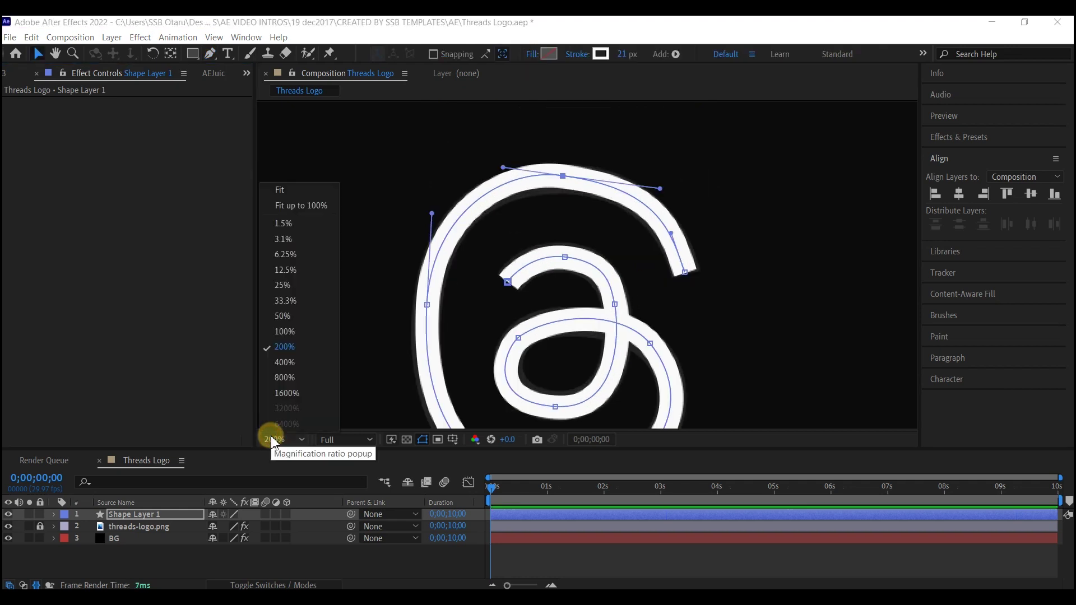
click(276, 192)
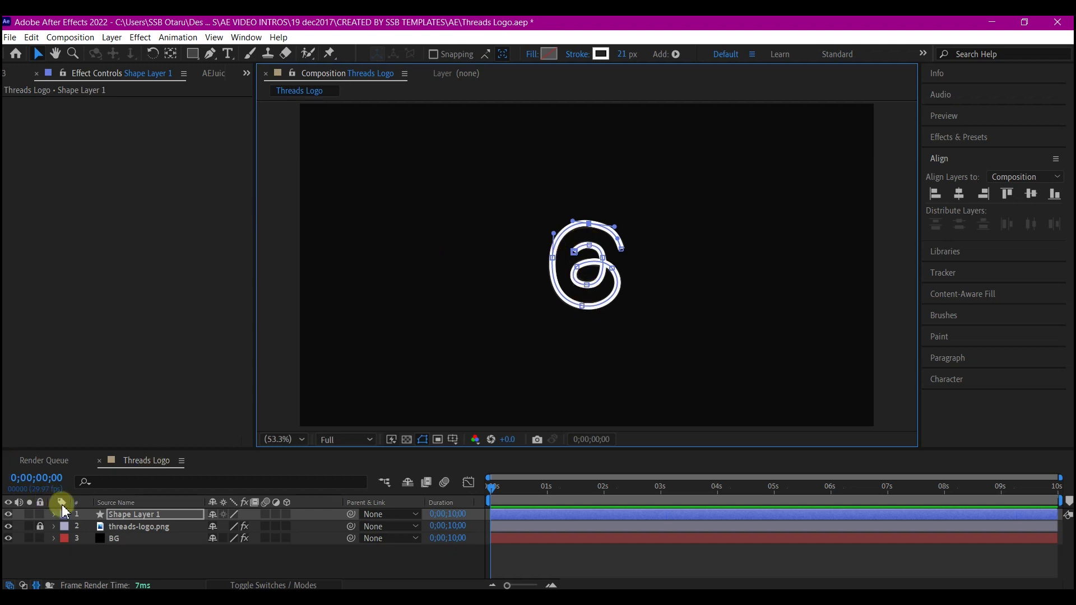
- Unlock and delete the threads-logo.png layer
click(113, 550)
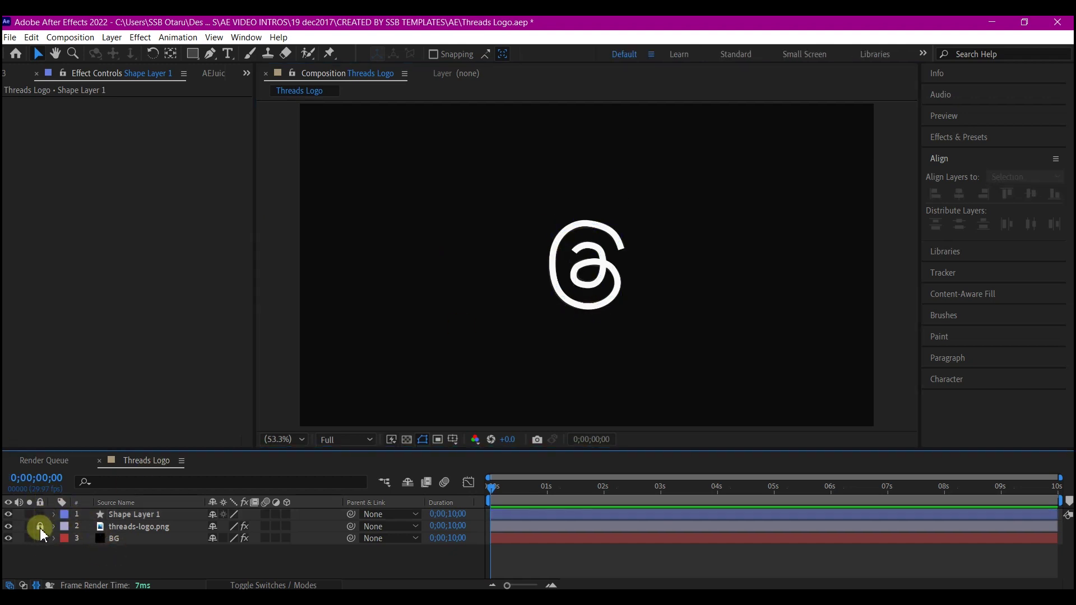
click(91, 528)
click(121, 532)
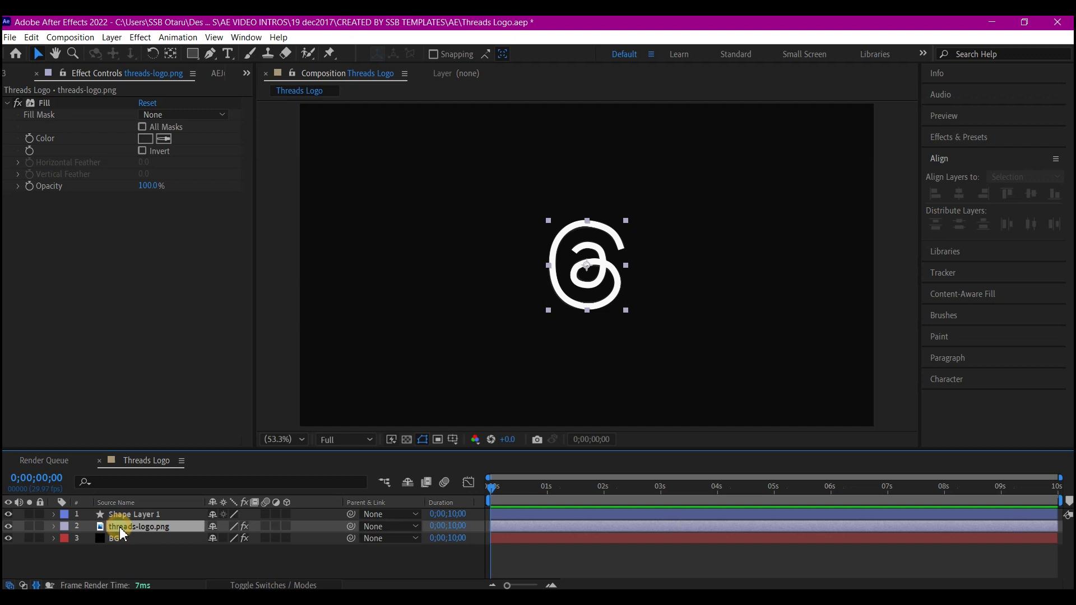
key(Delete)
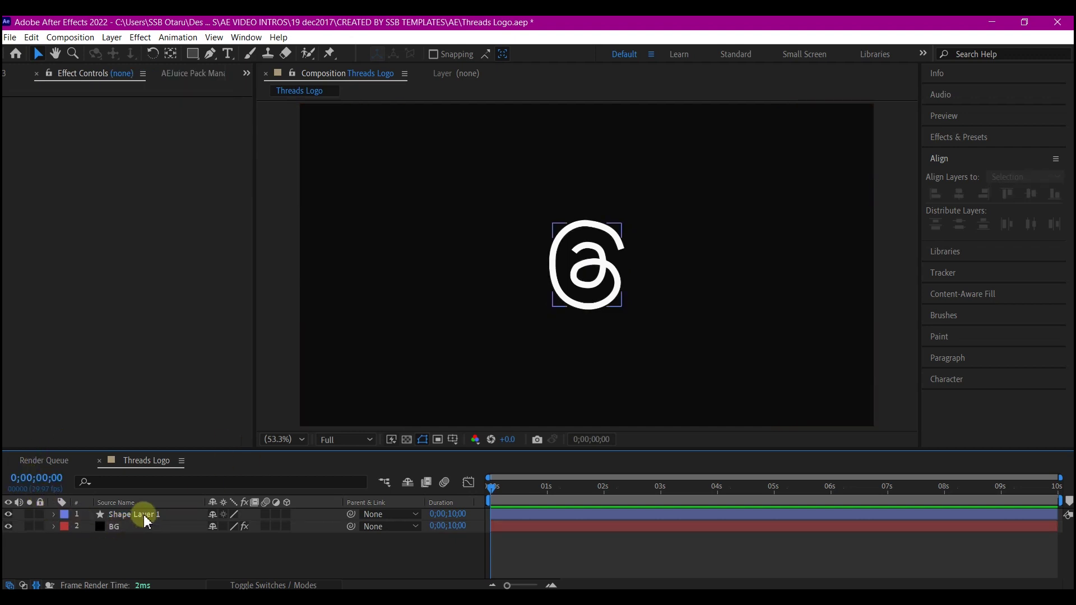
- Add Trim Paths to the logo's shape layer
click(143, 514)
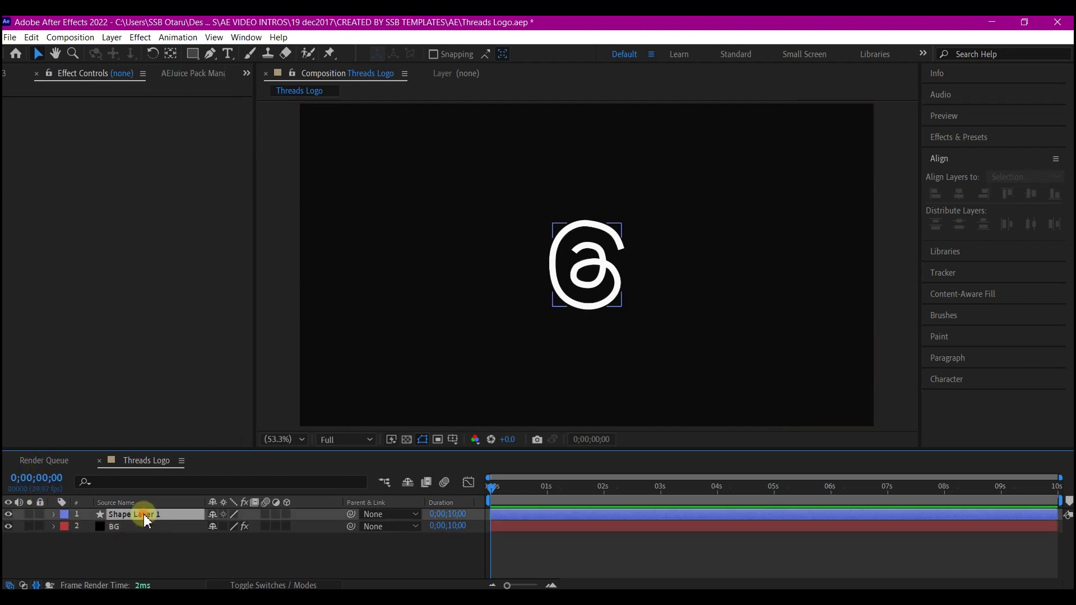
click(54, 514)
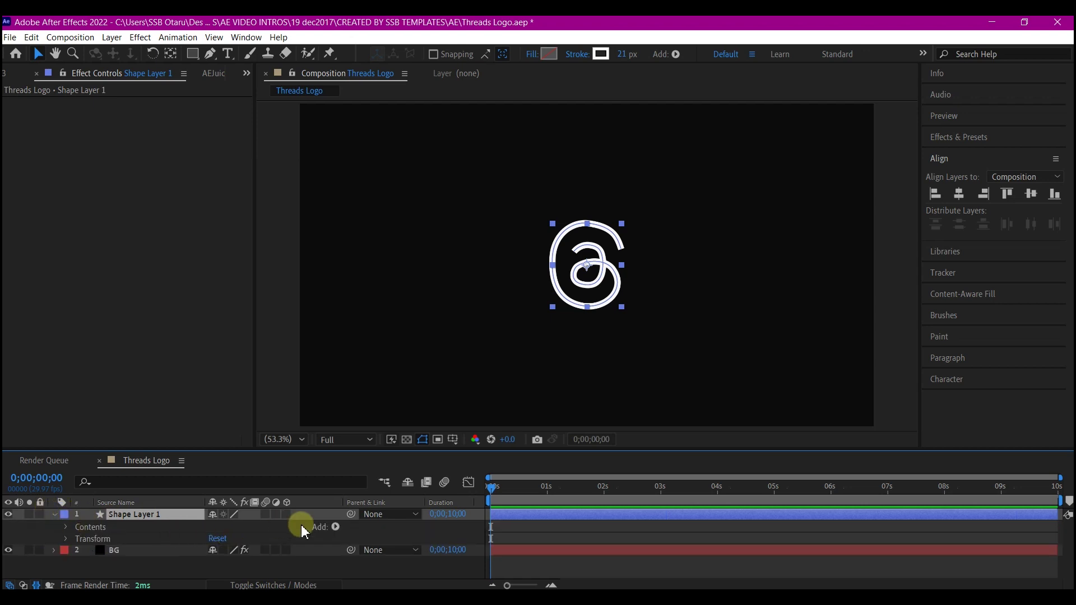
click(335, 527)
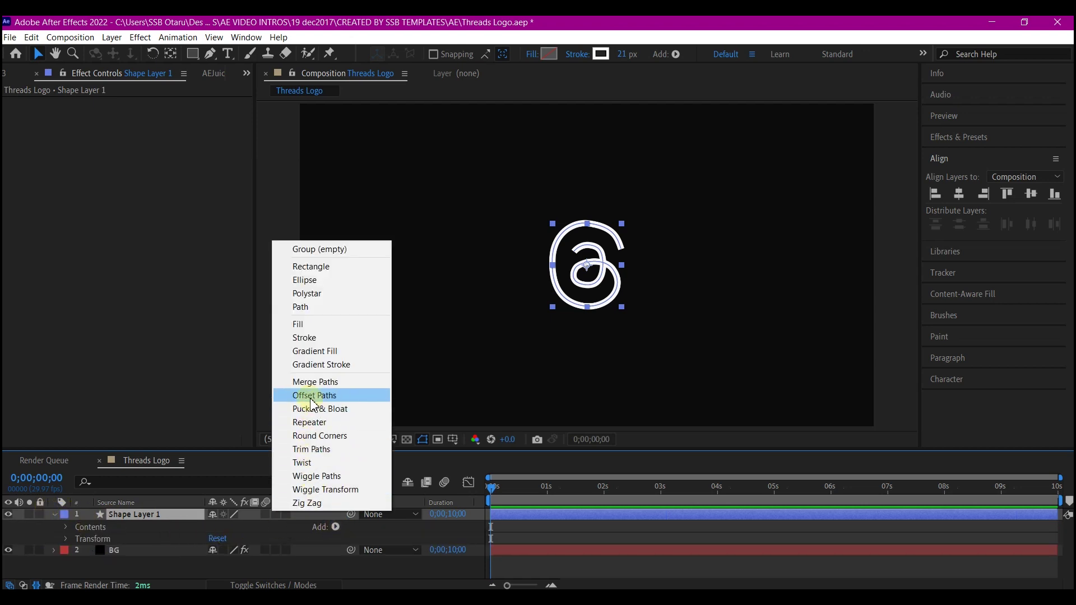
click(312, 450)
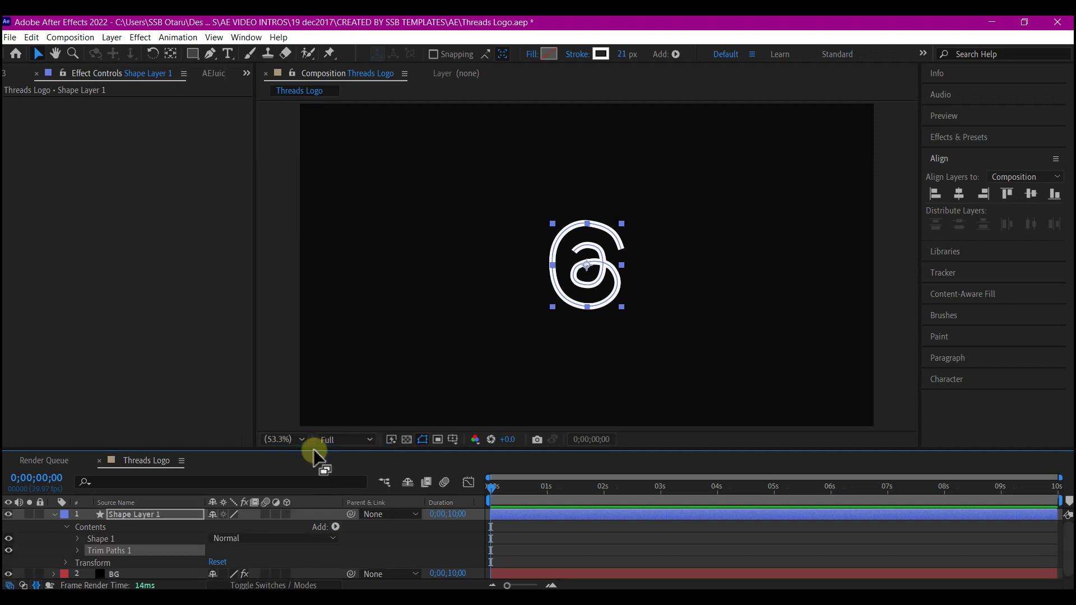
- Keyframe Trim Paths End at 100% at 0;00;01;29 and 0% at the start
click(602, 486)
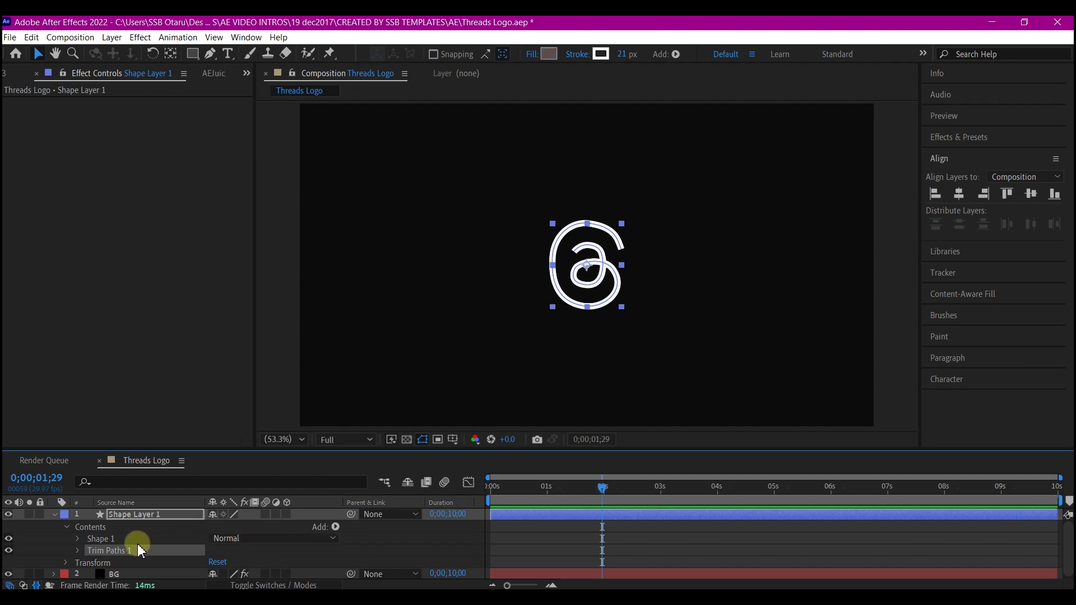
scroll(112, 547, down, 1)
click(78, 549)
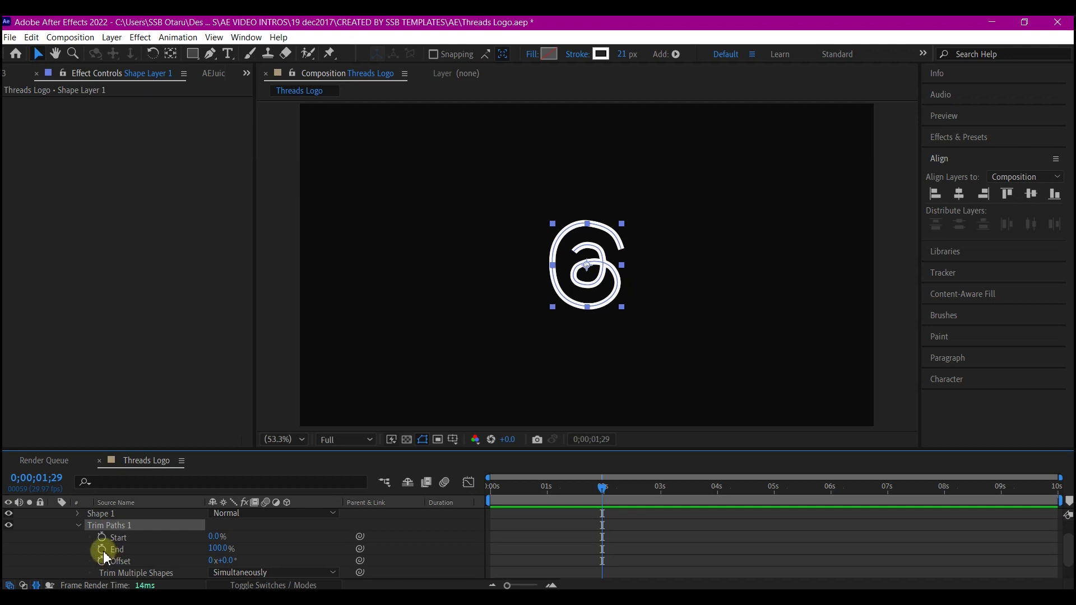
click(102, 550)
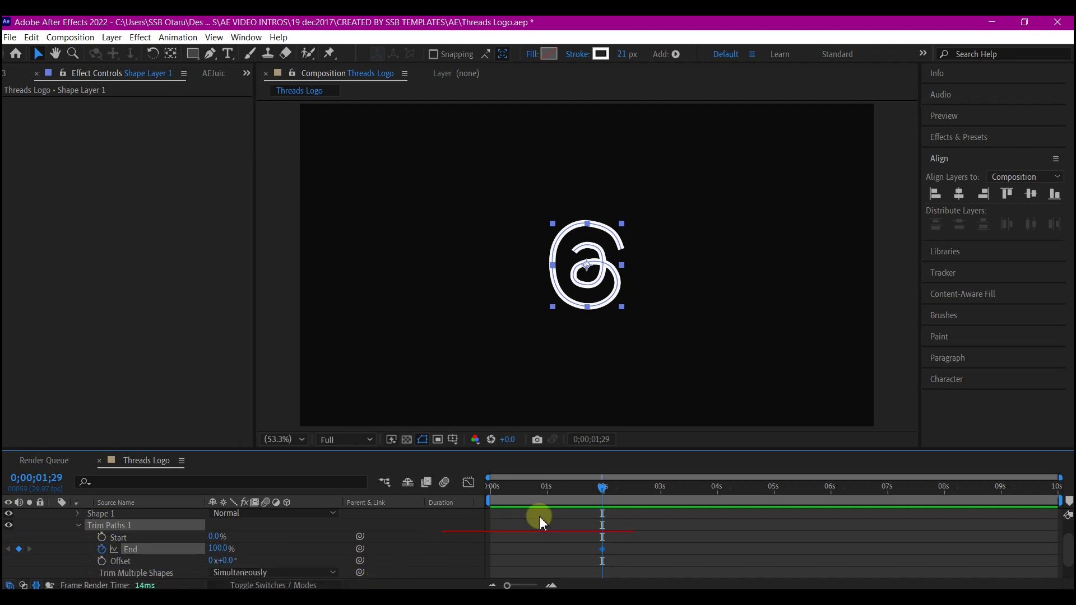
click(484, 488)
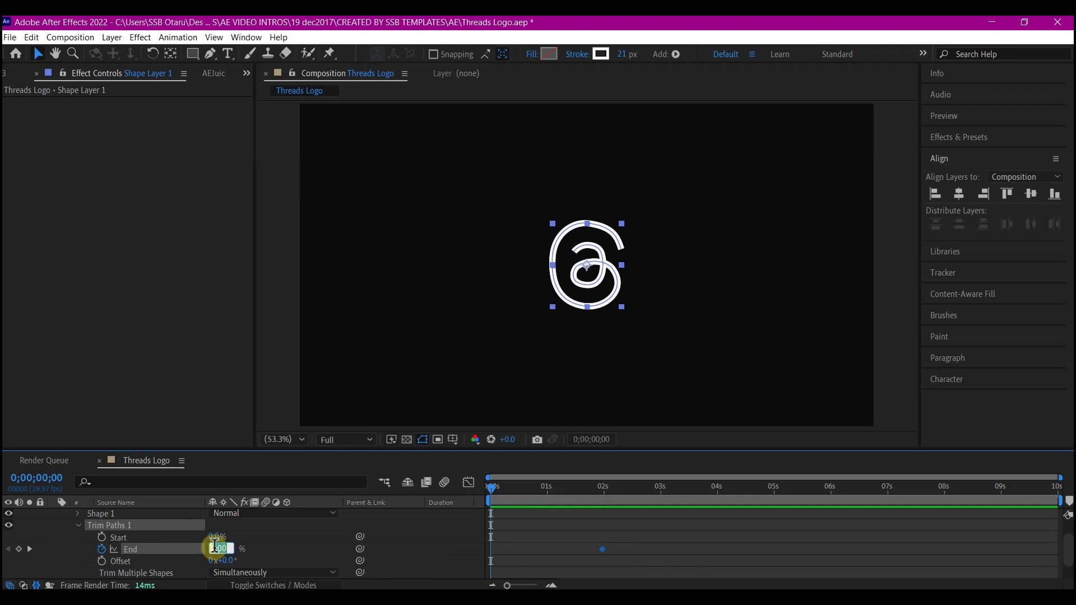
text(0)
key(Return)
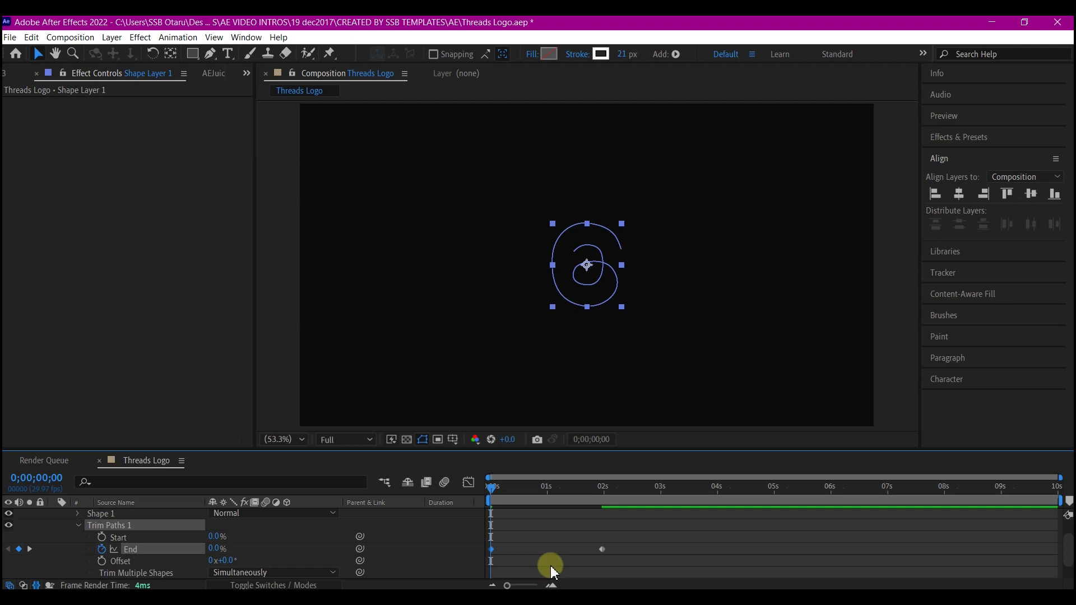
- Apply Easy Ease to both End keyframes
key(u)
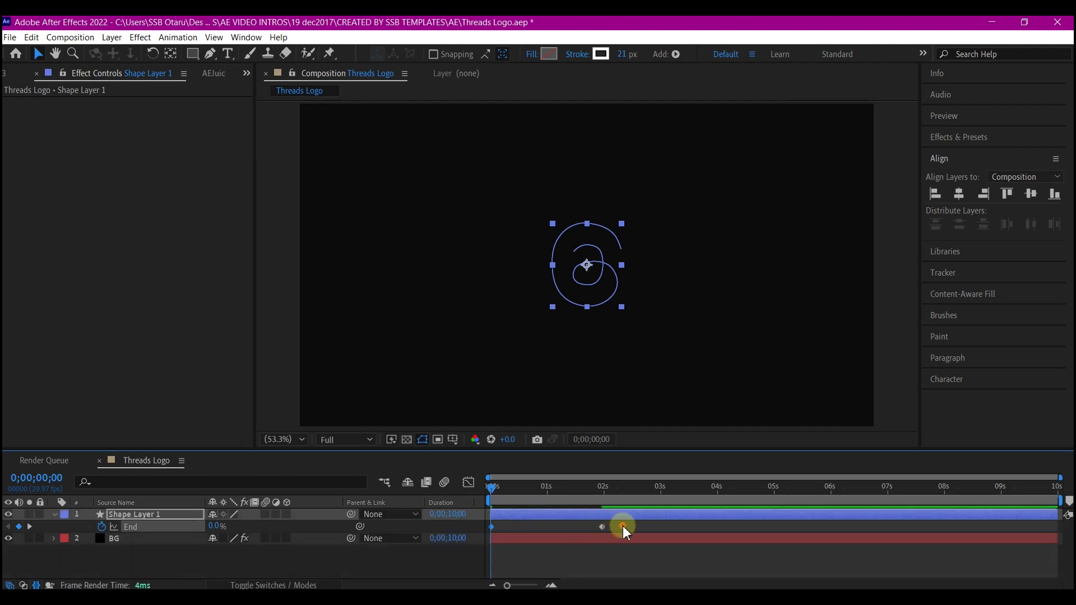
mouse_move(622, 525)
mouse_down()
mouse_move(474, 537)
mouse_move(565, 516)
mouse_move(605, 523)
mouse_move(604, 533)
mouse_up()
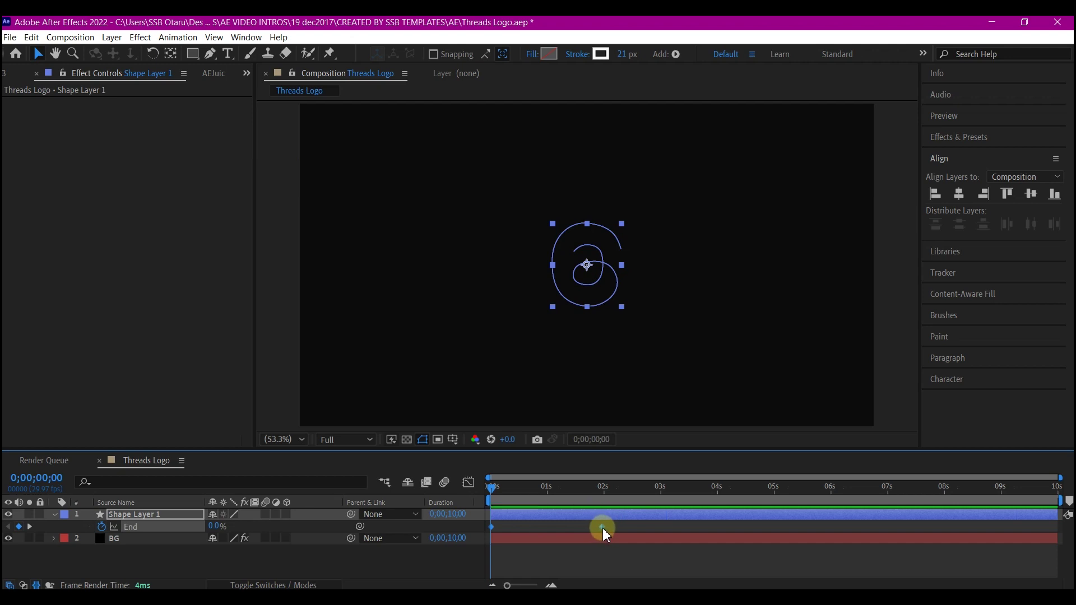
right_click(603, 528)
mouse_move(648, 522)
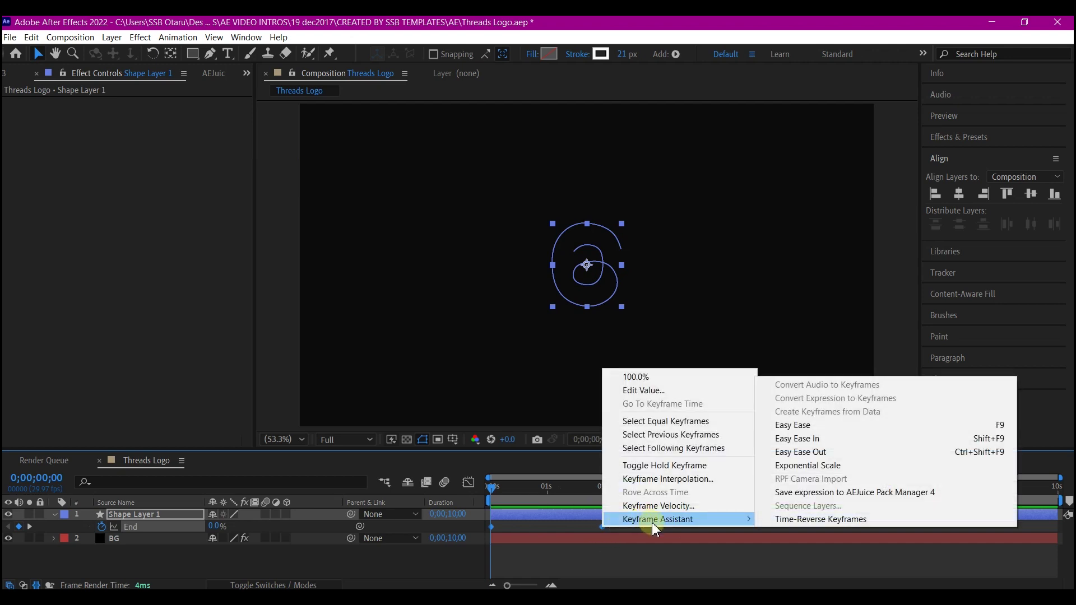
click(780, 426)
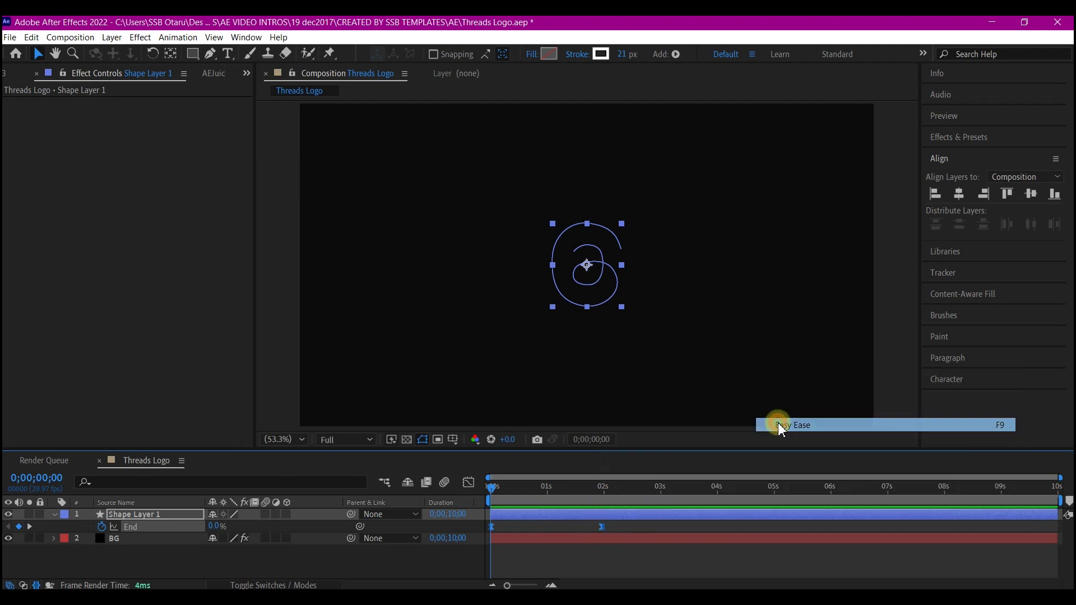
- In the Graph Editor, lengthen the final End keyframe's ease-in influence
click(602, 530)
click(604, 527)
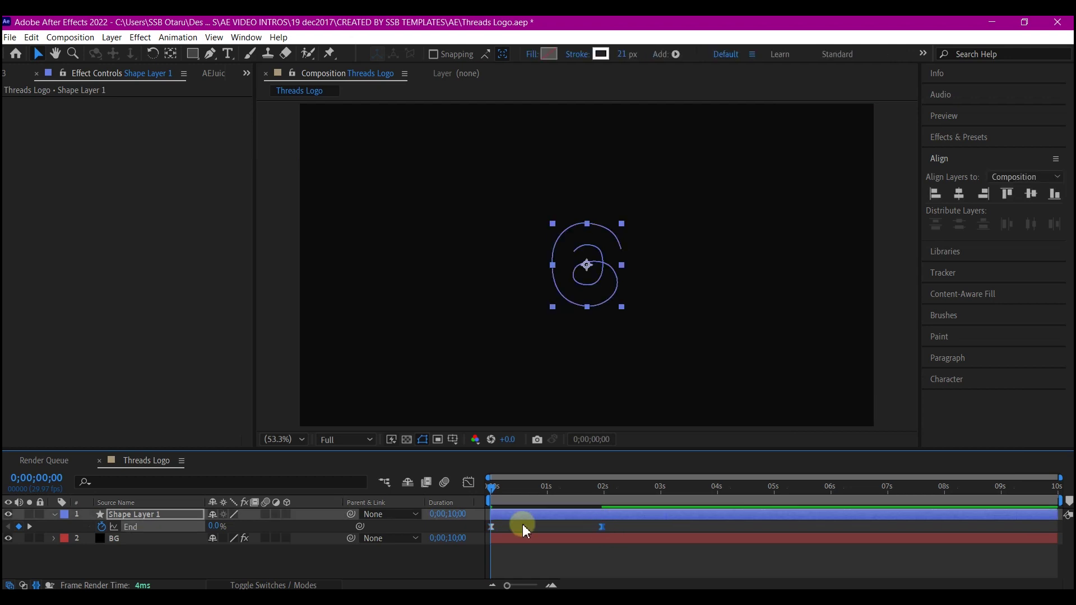
click(468, 482)
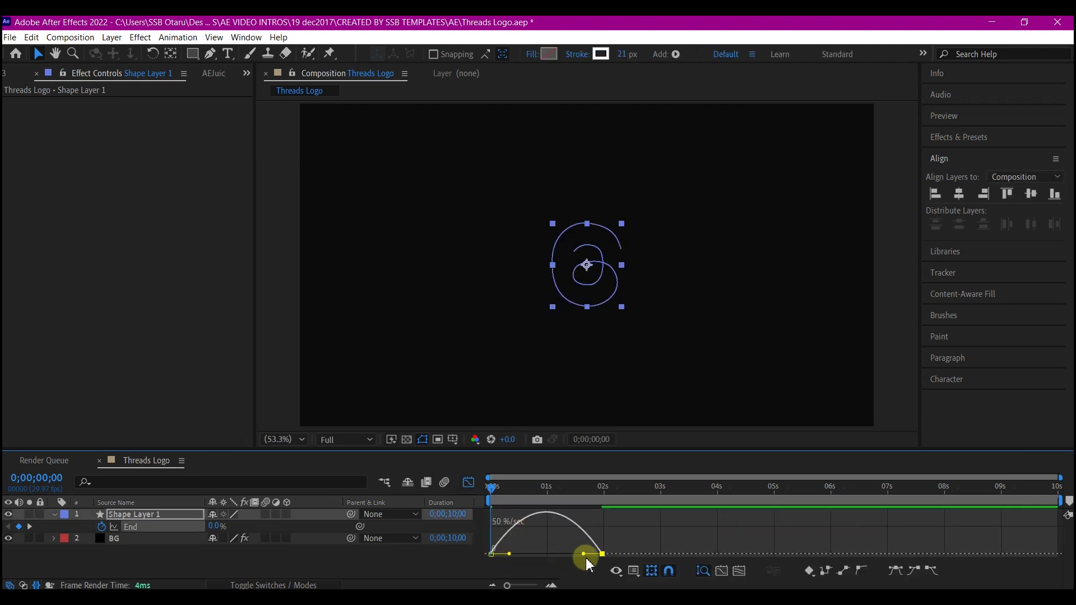
drag(585, 554, 544, 554)
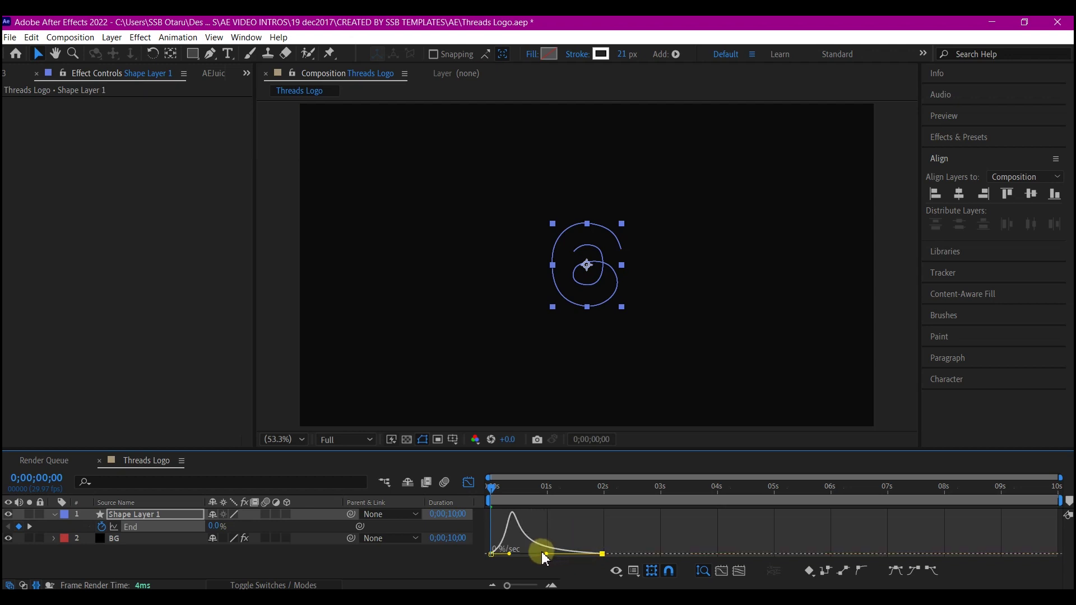
click(469, 483)
drag(492, 487, 464, 488)
key(space)
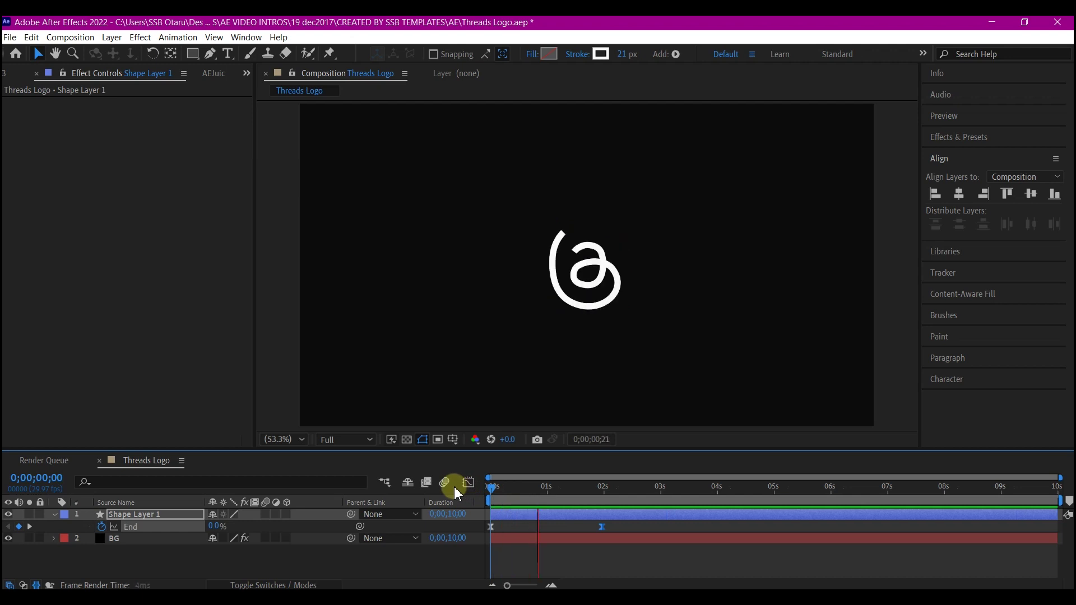
key(space)
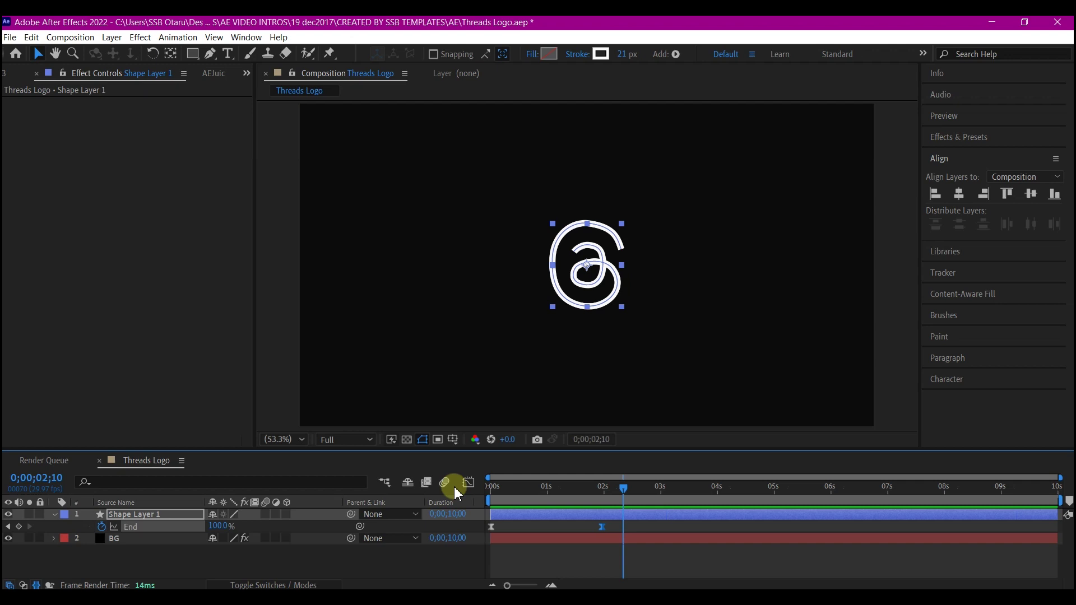
mouse_move(520, 496)
mouse_down()
mouse_move(476, 492)
mouse_move(579, 498)
mouse_up()
- Change Shape Layer 1's stroke colour to the dark neutral grey 393939
click(560, 515)
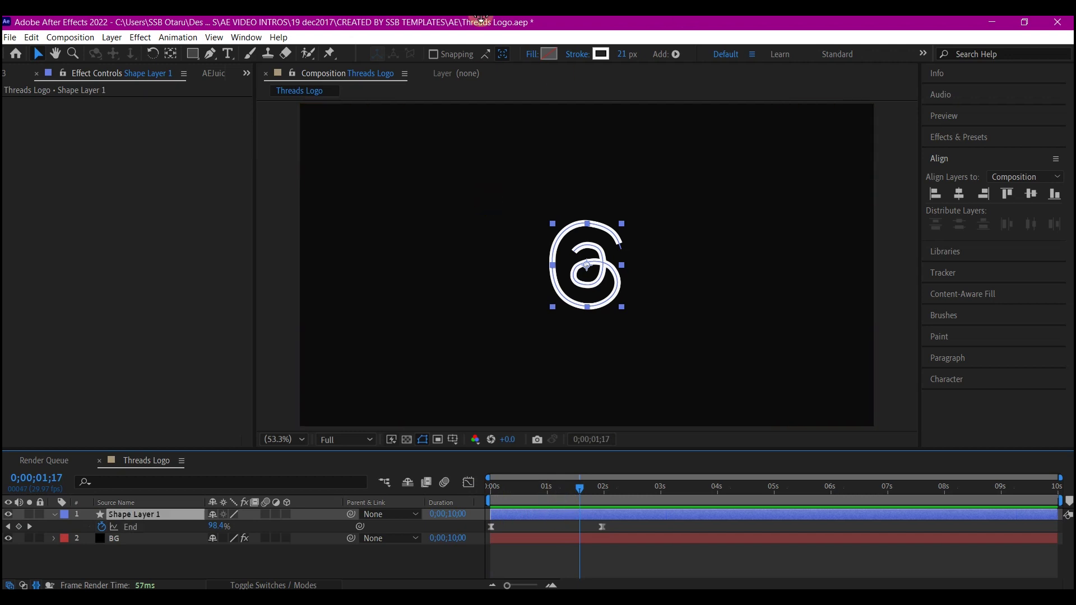
click(603, 55)
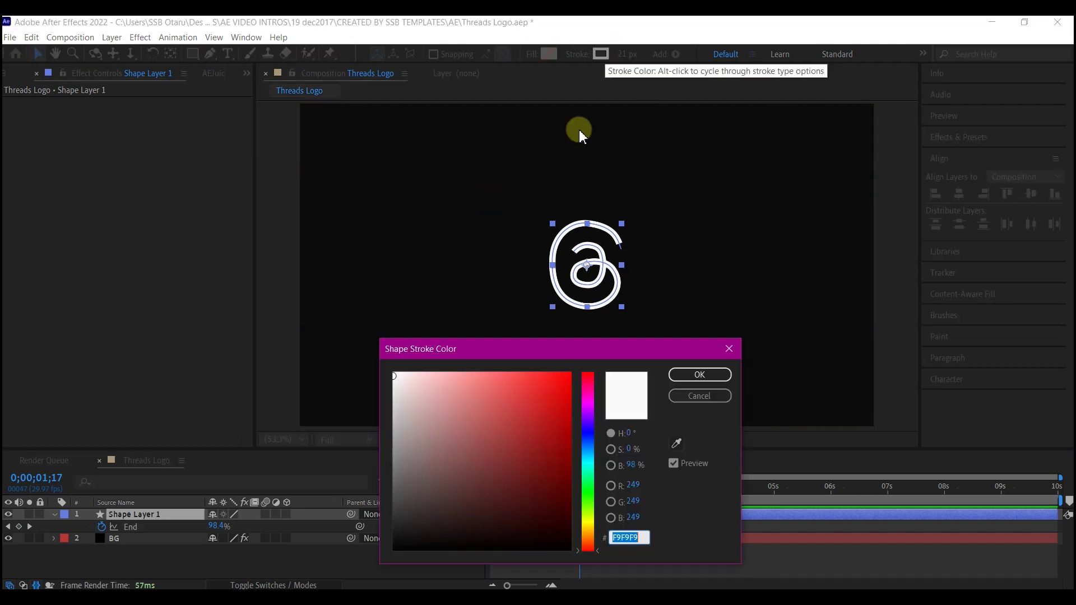
click(408, 502)
mouse_move(408, 503)
mouse_down()
mouse_move(393, 499)
mouse_move(393, 511)
mouse_up()
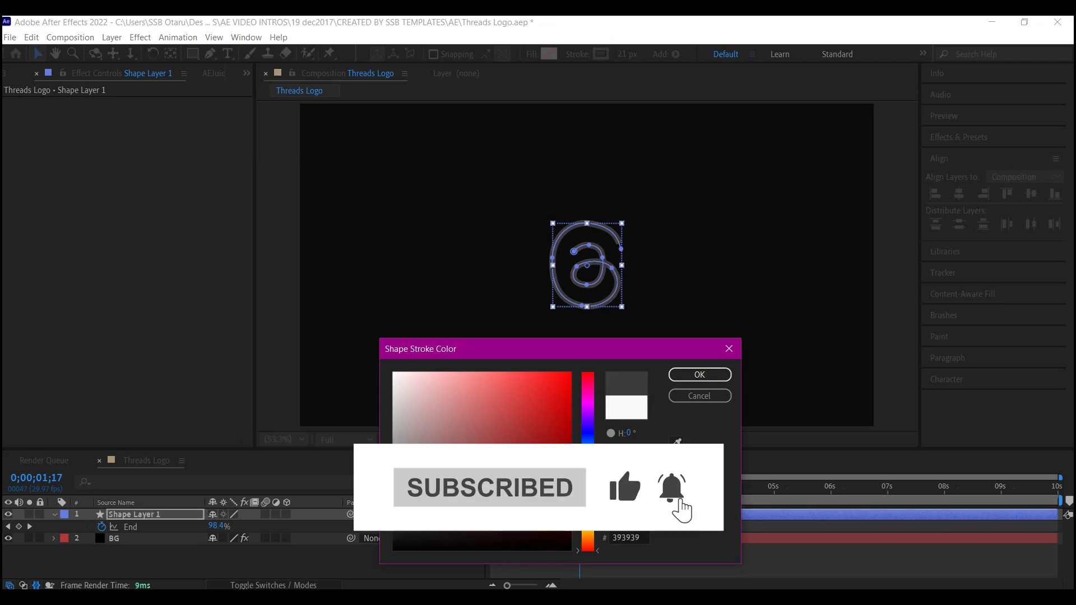
click(708, 374)
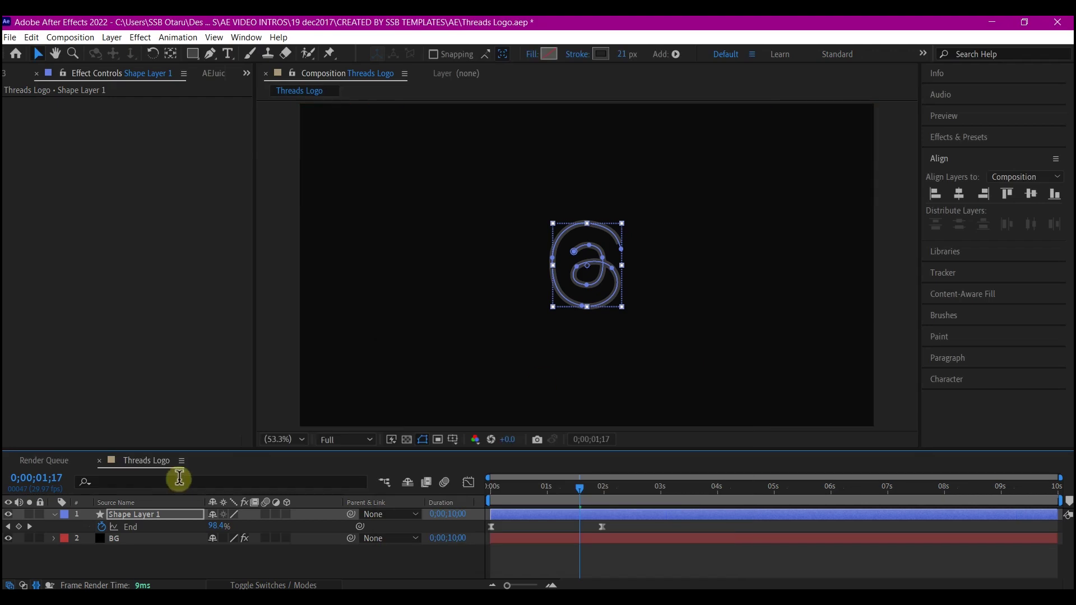
click(95, 562)
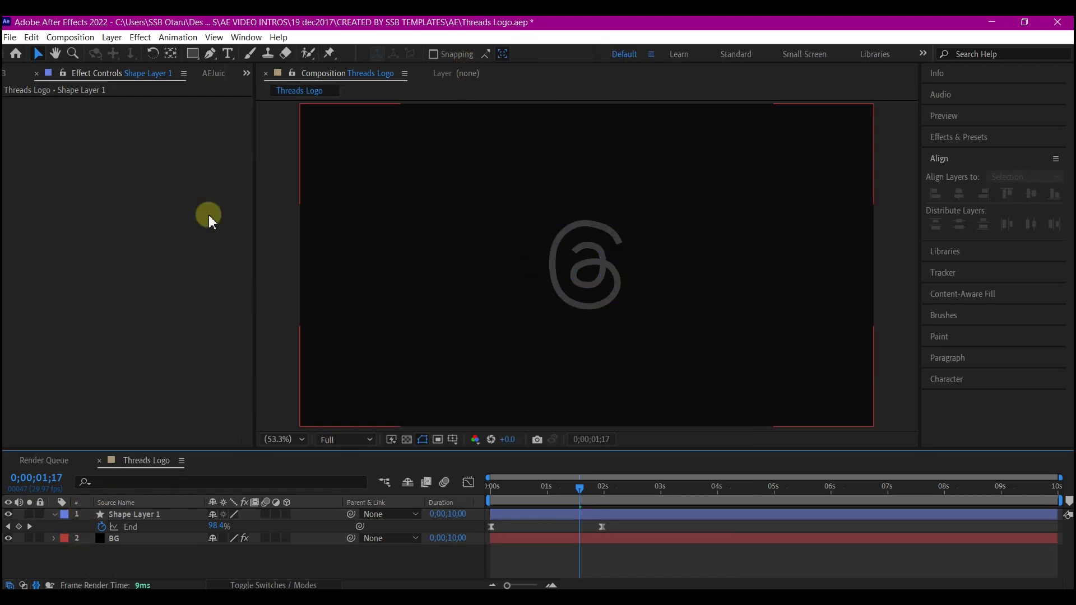
click(129, 518)
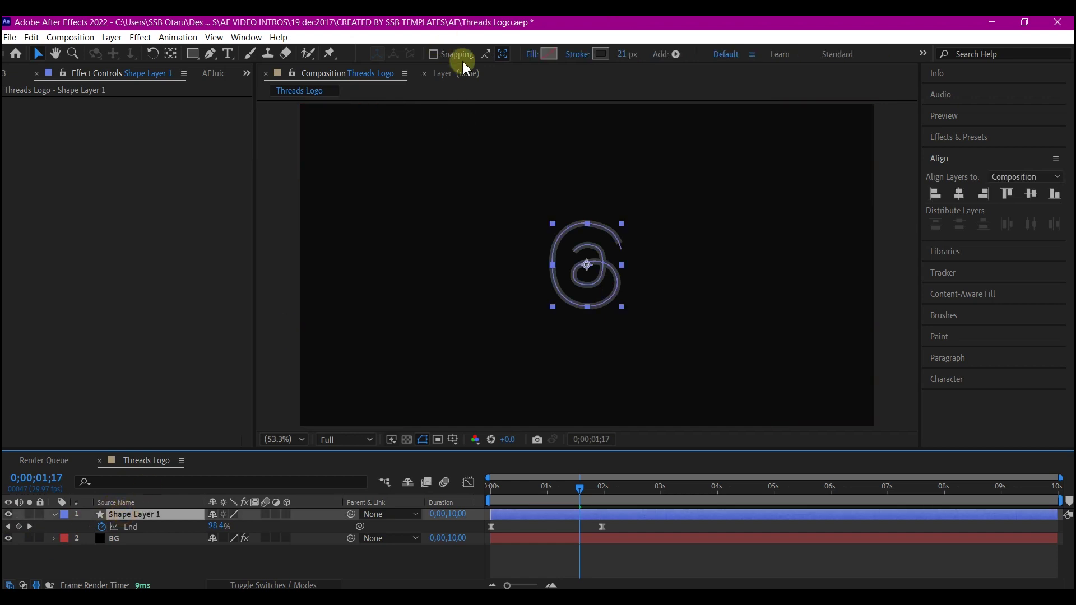
click(45, 572)
click(133, 557)
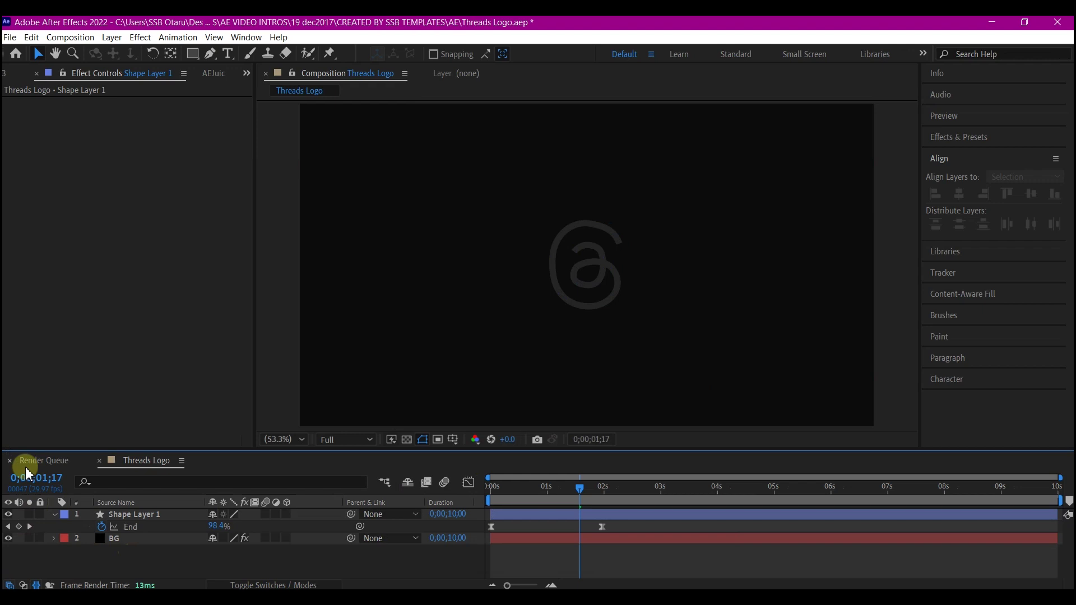
- Duplicate the shape layer and give the copy a white stroke
click(130, 515)
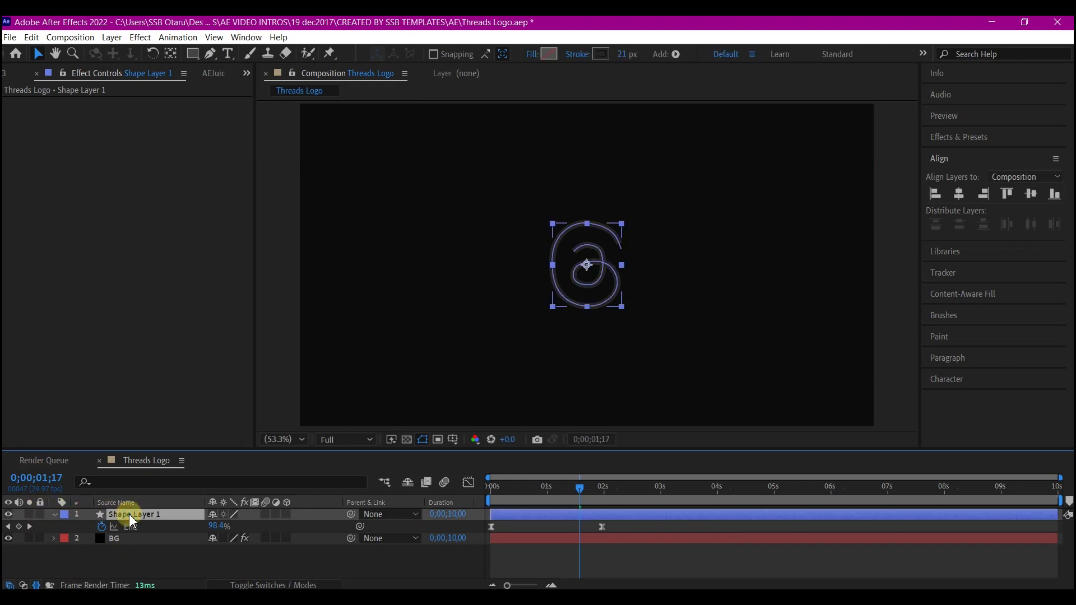
key(ctrl+d)
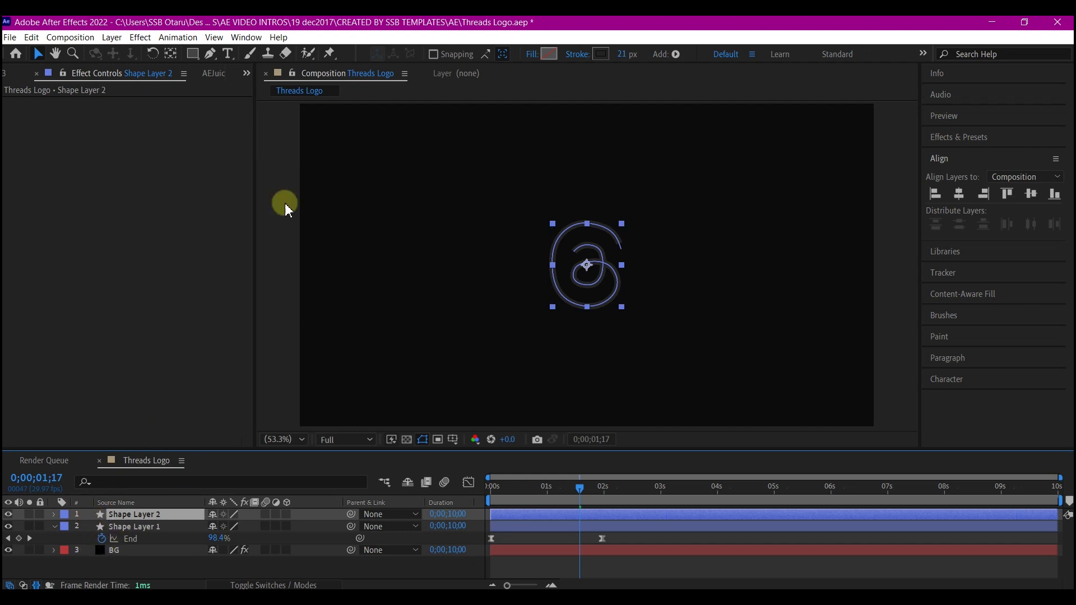
click(610, 55)
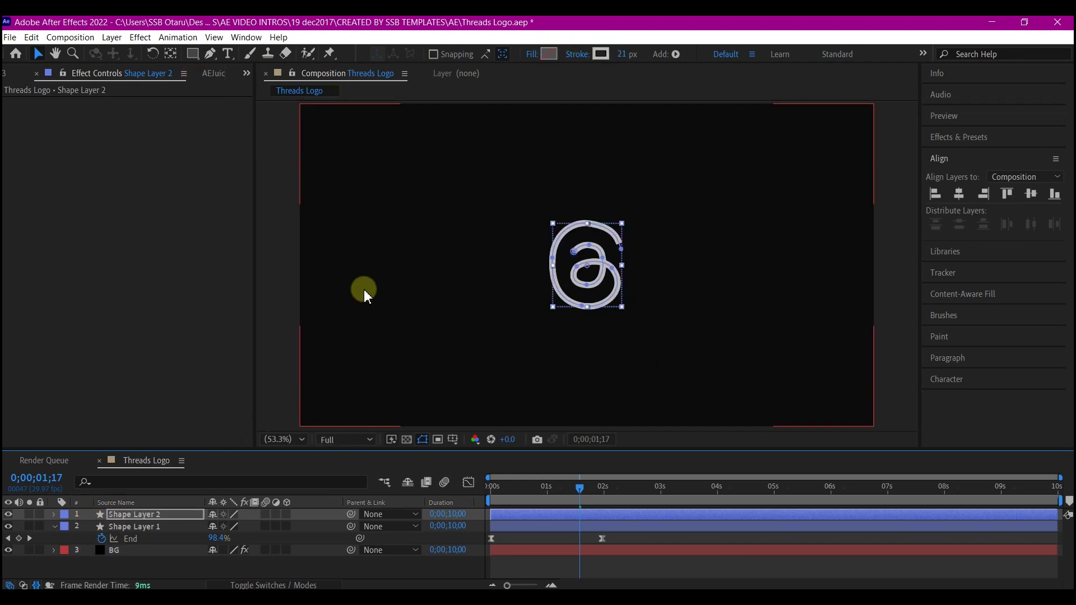
- Rename the top shape layer 'white' and the one beneath it 'gray'
click(135, 516)
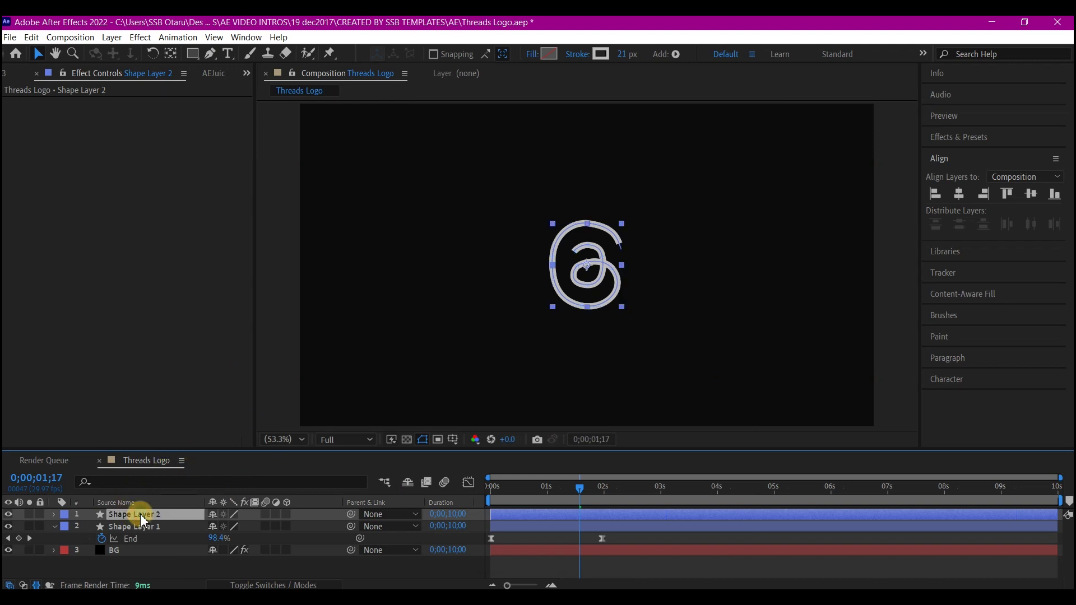
key(Return)
text(white)
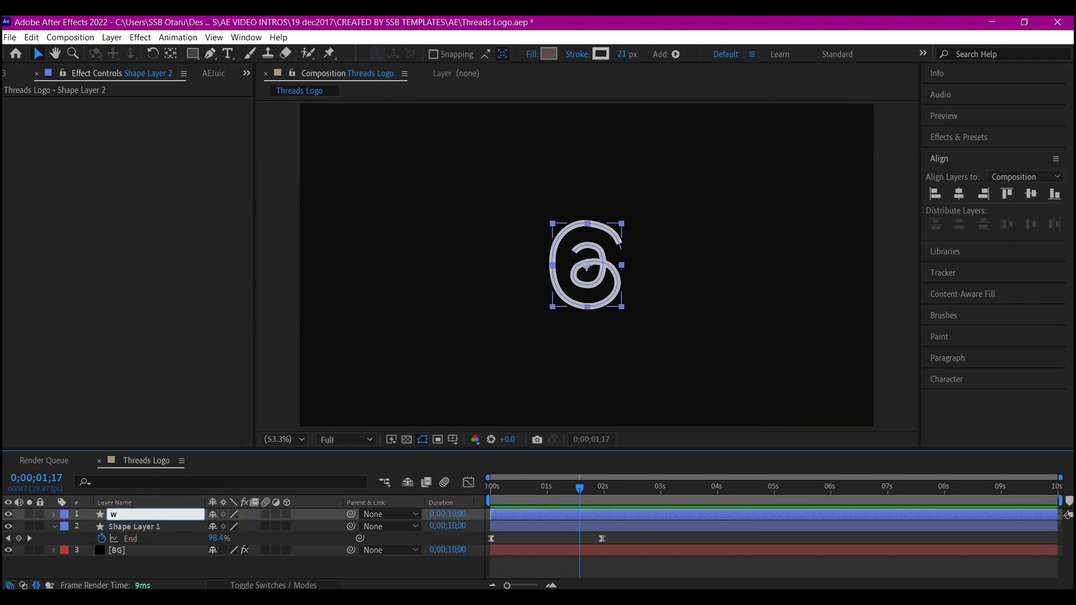
key(Return)
click(129, 527)
key(Return)
text(g)
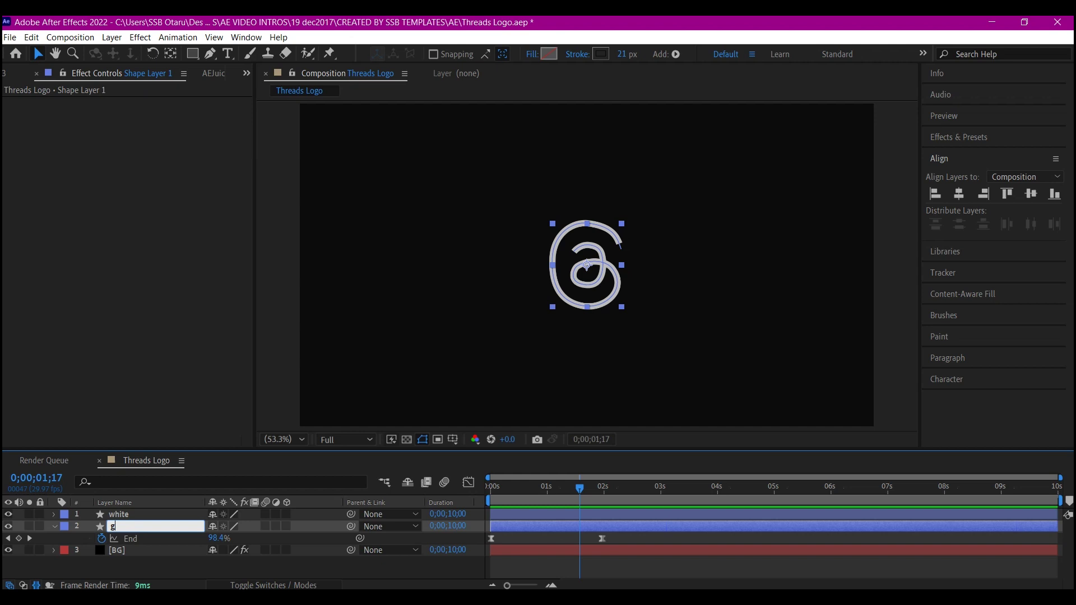
text(ray)
key(Return)
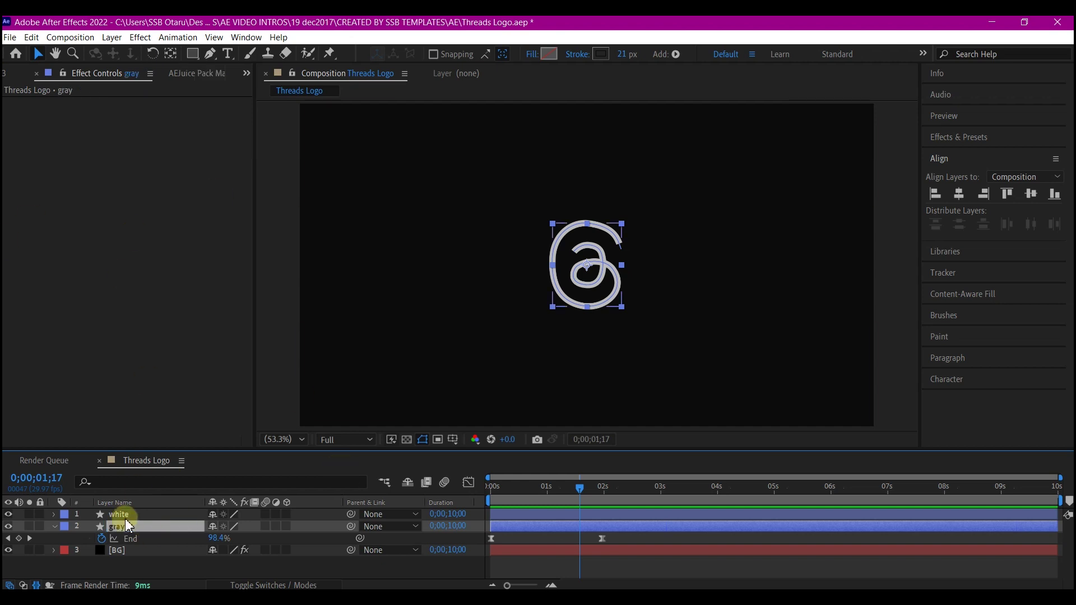
- Reveal the white layer's Trim Paths and set a 0% Start keyframe at 0;00;00;26
click(126, 518)
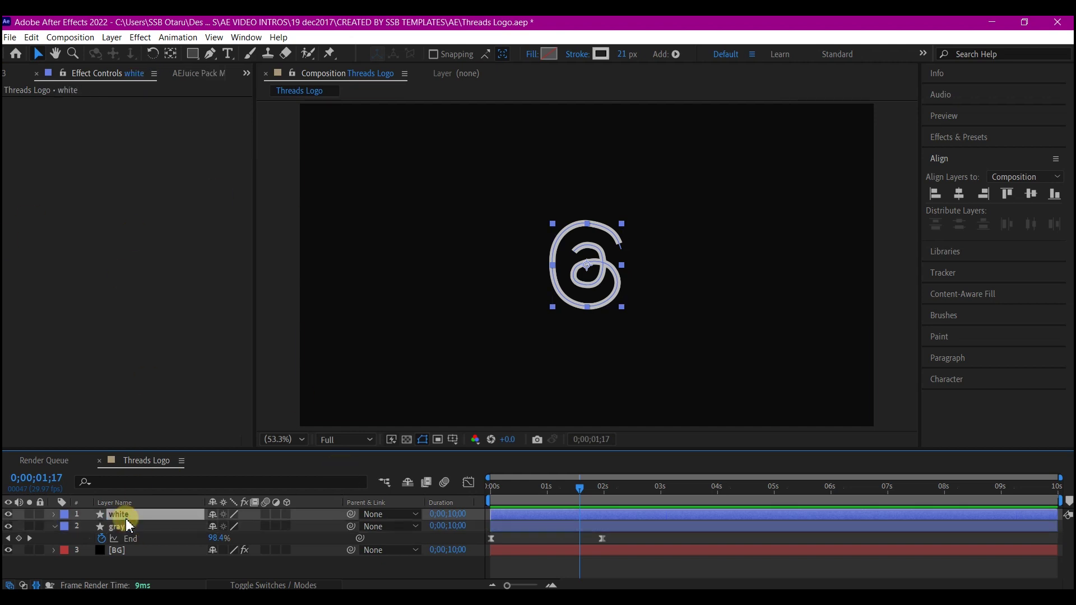
key(u)
key(u)
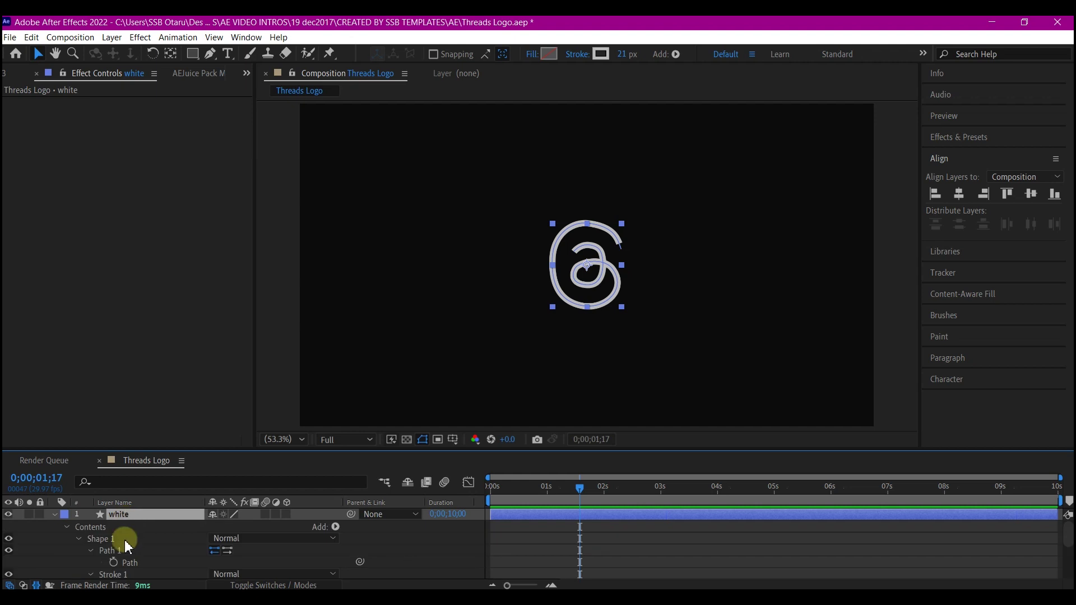
scroll(150, 544, down, 2)
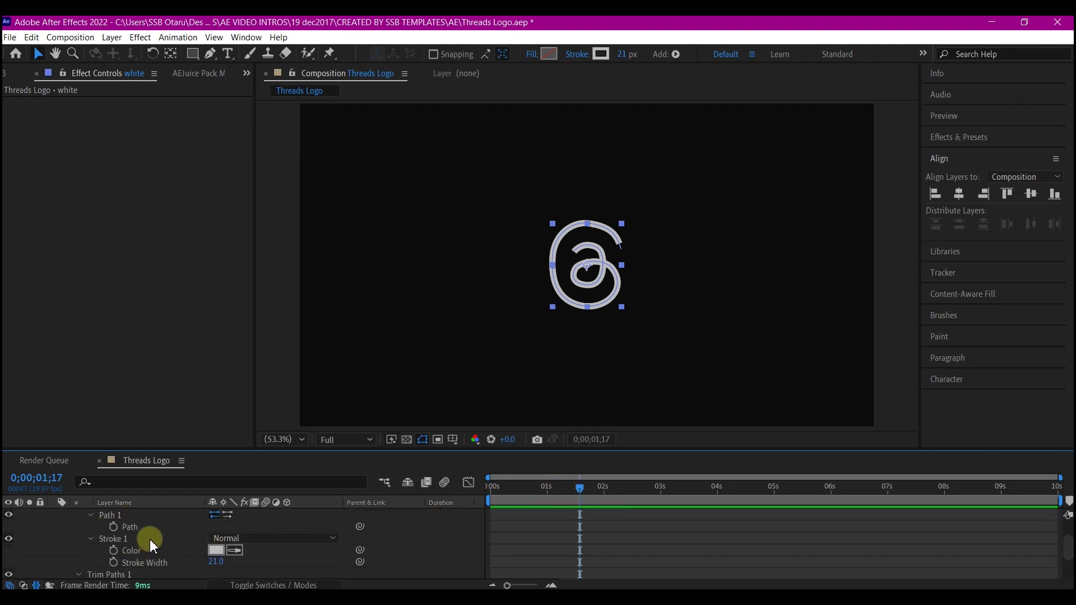
scroll(155, 547, down, 3)
scroll(156, 547, down, 1)
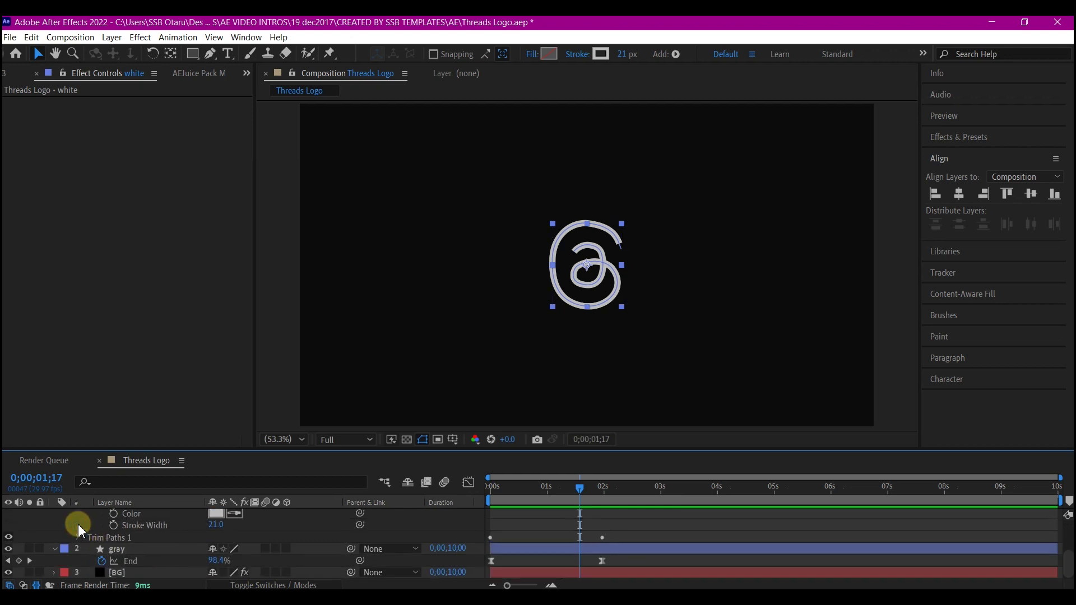
click(79, 525)
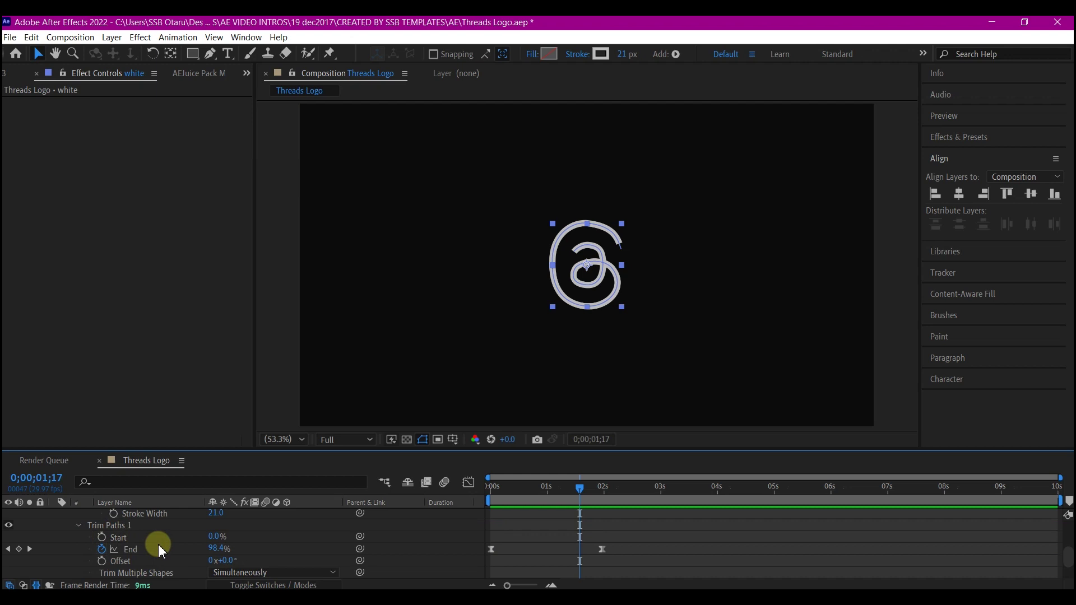
drag(578, 488, 539, 499)
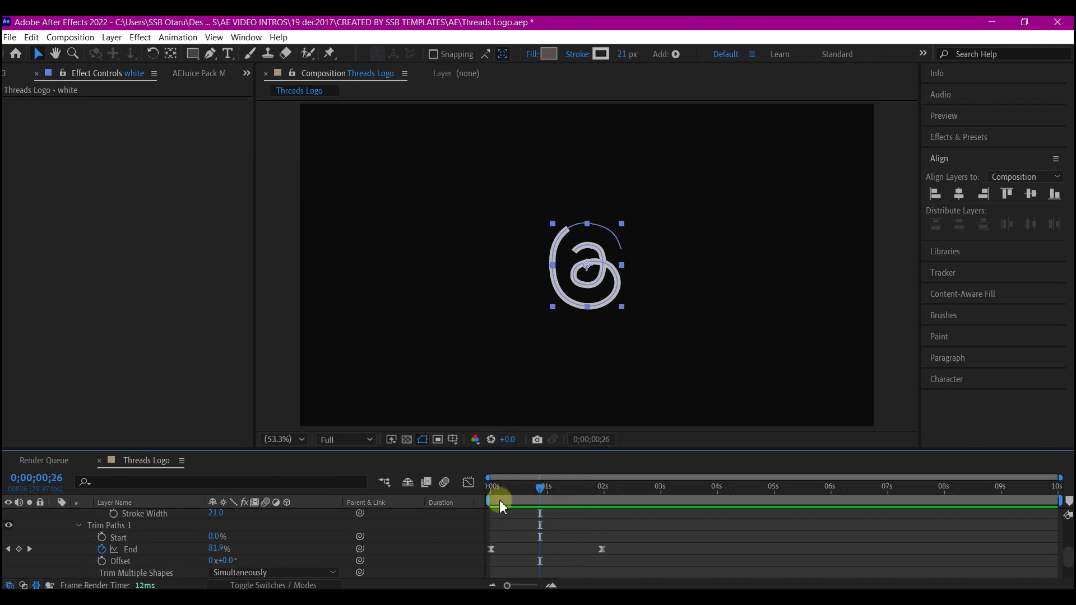
click(102, 538)
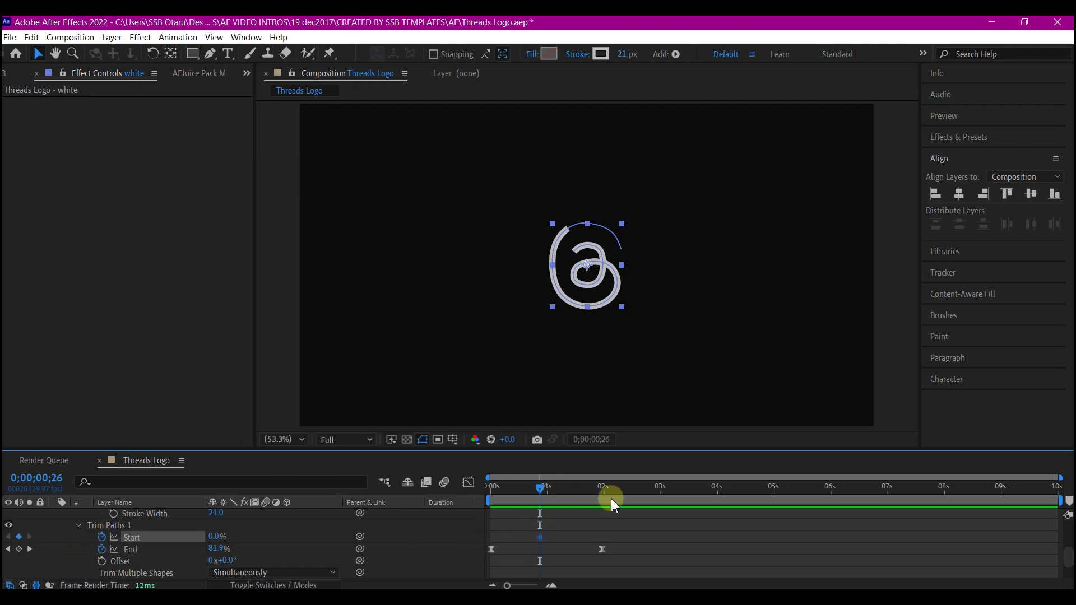
- Set Trim Paths Start to 100% at 0;00;02;21
drag(636, 486, 645, 487)
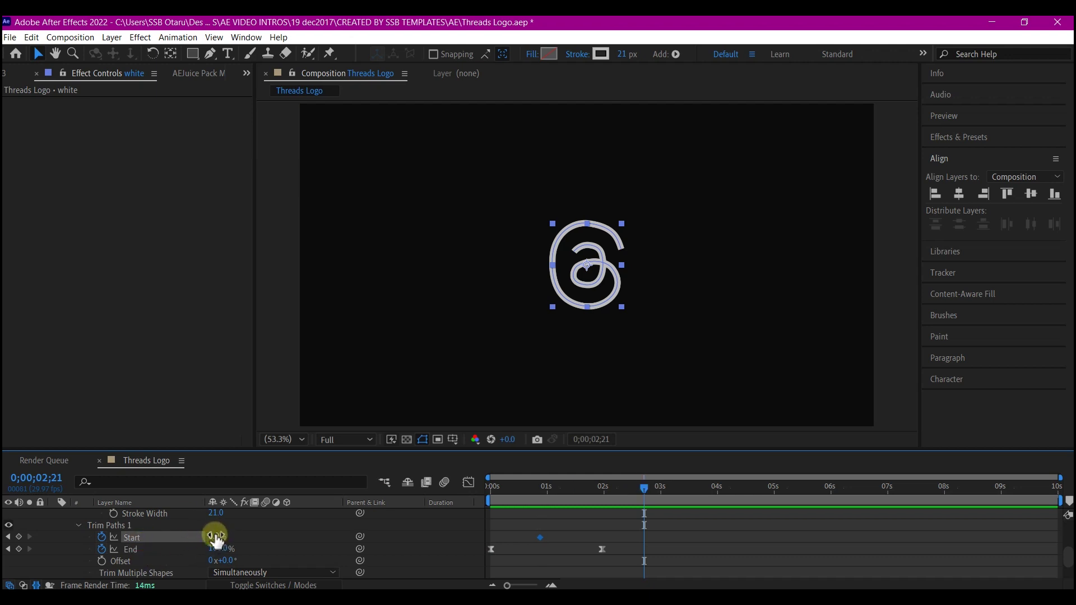
click(215, 536)
text(1)
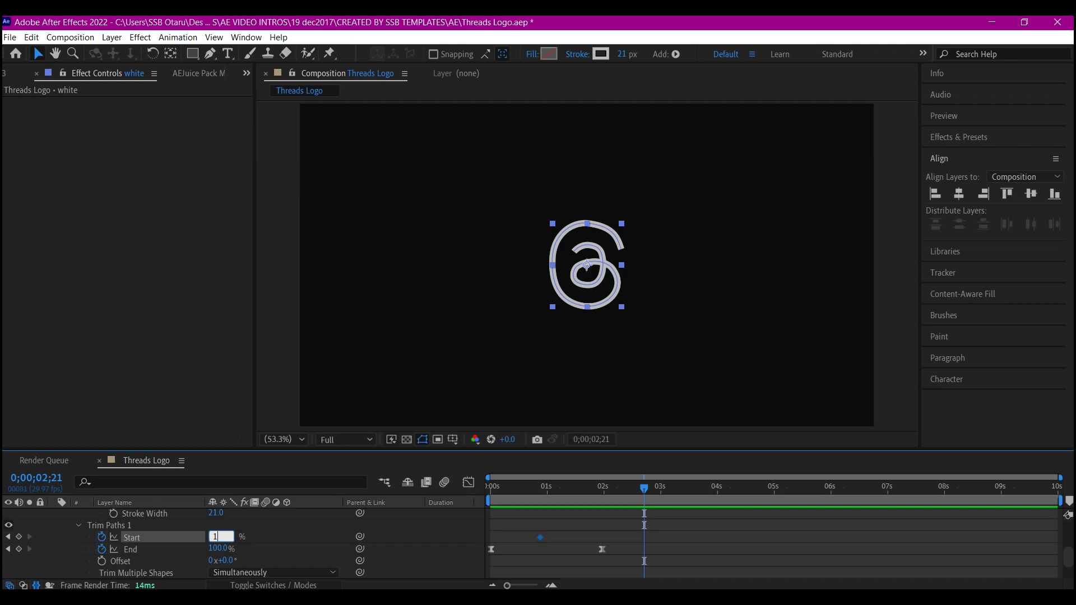
text(00)
key(Return)
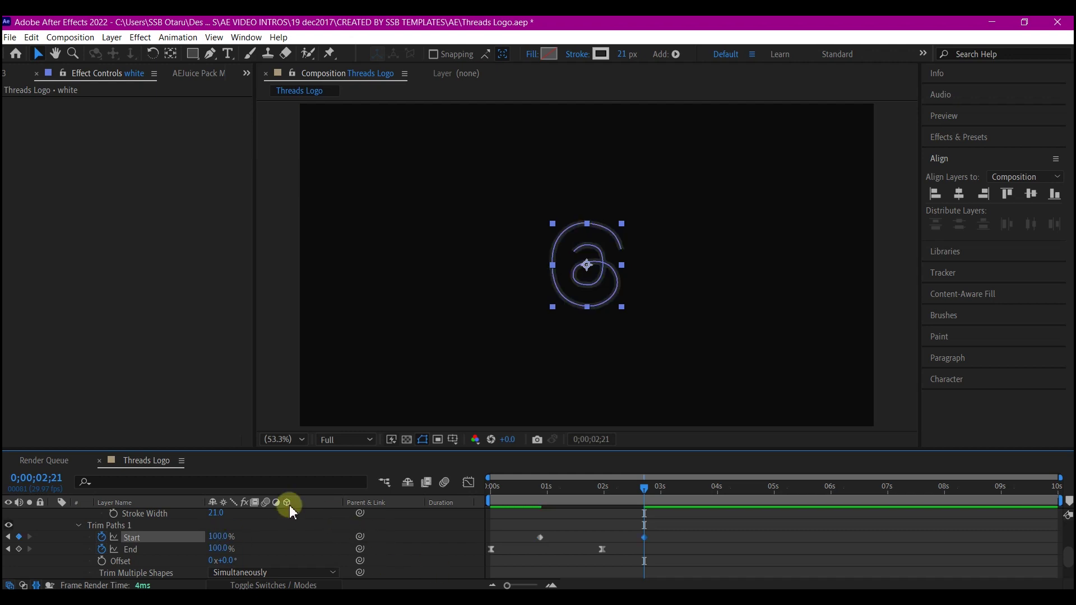
- Apply Easy Ease to the white layer's two Trim Paths Start keyframes
drag(667, 526, 527, 541)
right_click(540, 540)
mouse_move(583, 532)
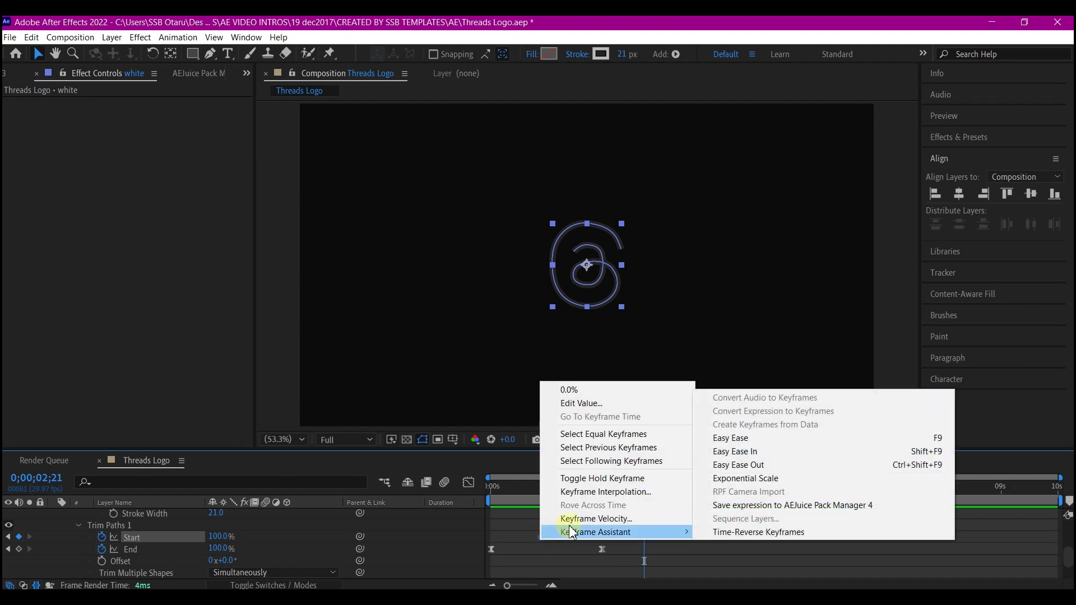
click(741, 438)
- Stretch the ease into the final Start keyframe to about 87% influence, then preview from the start
click(688, 520)
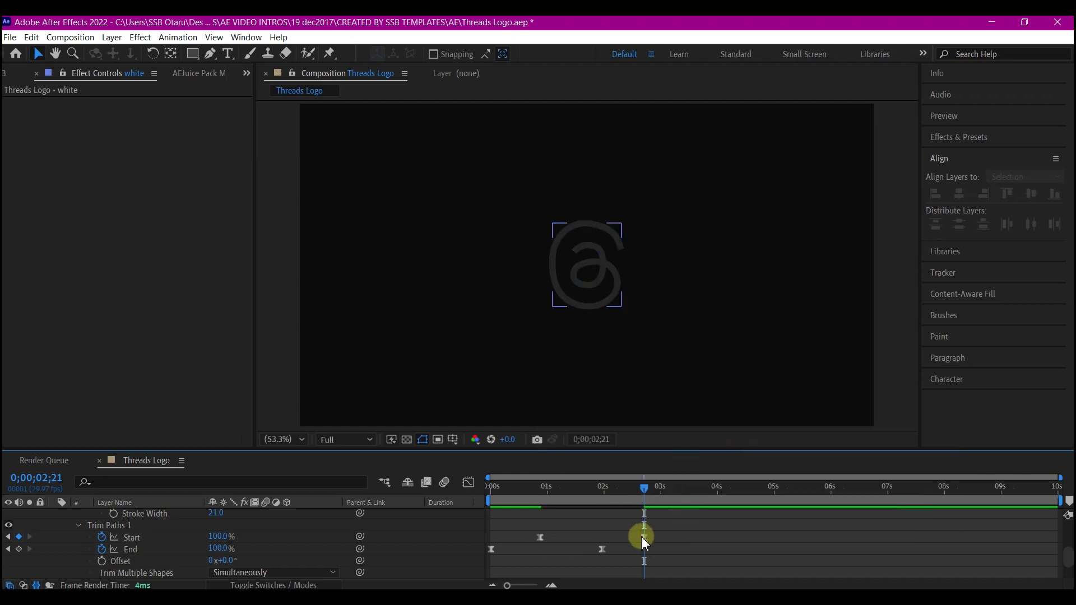
click(644, 538)
click(468, 483)
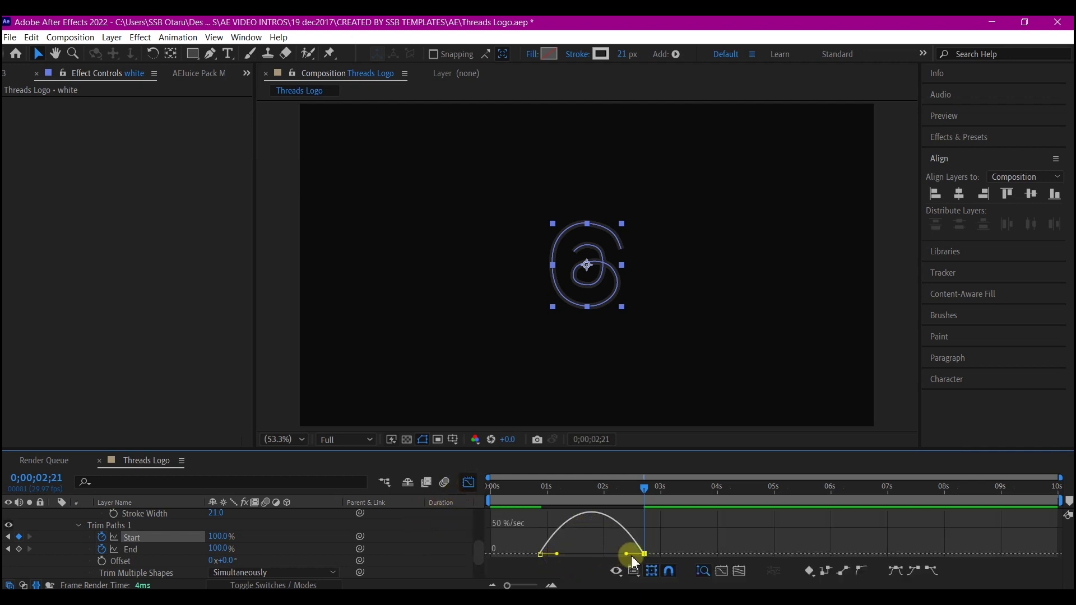
drag(627, 555, 601, 562)
click(468, 482)
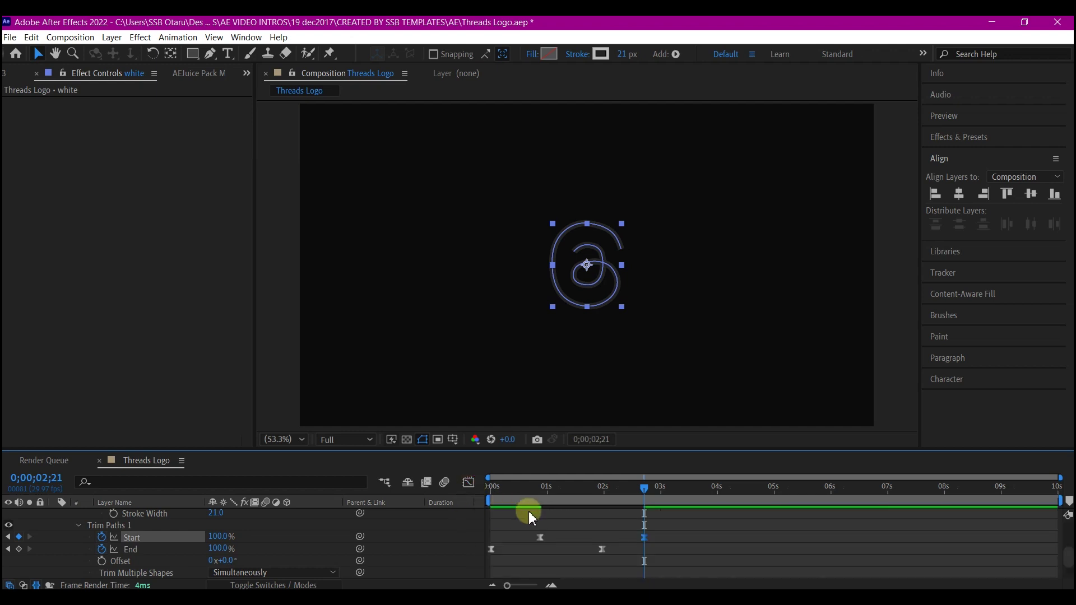
drag(538, 488, 492, 488)
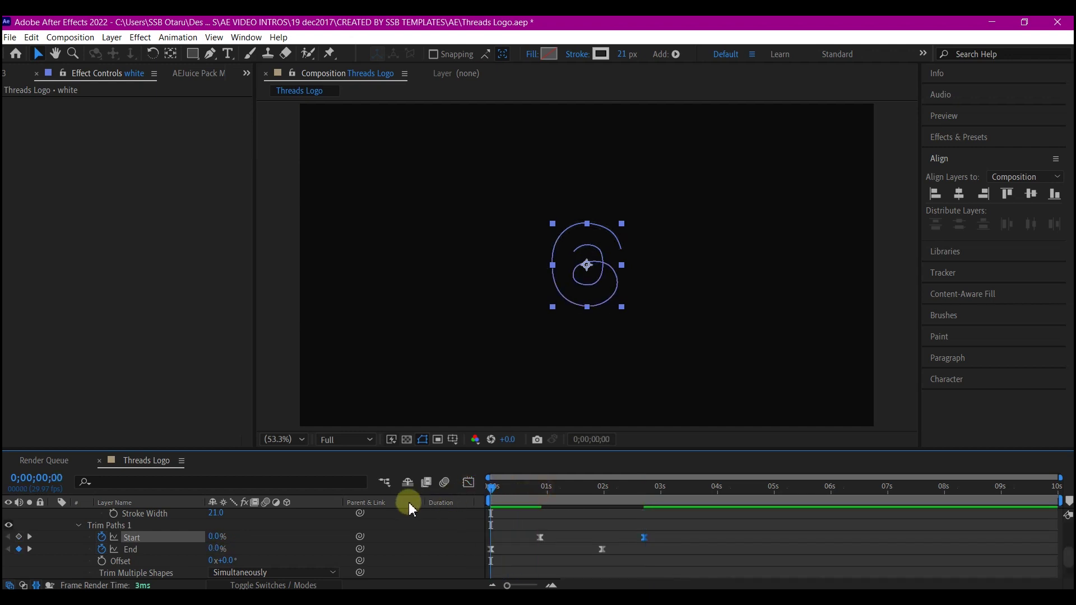
key(space)
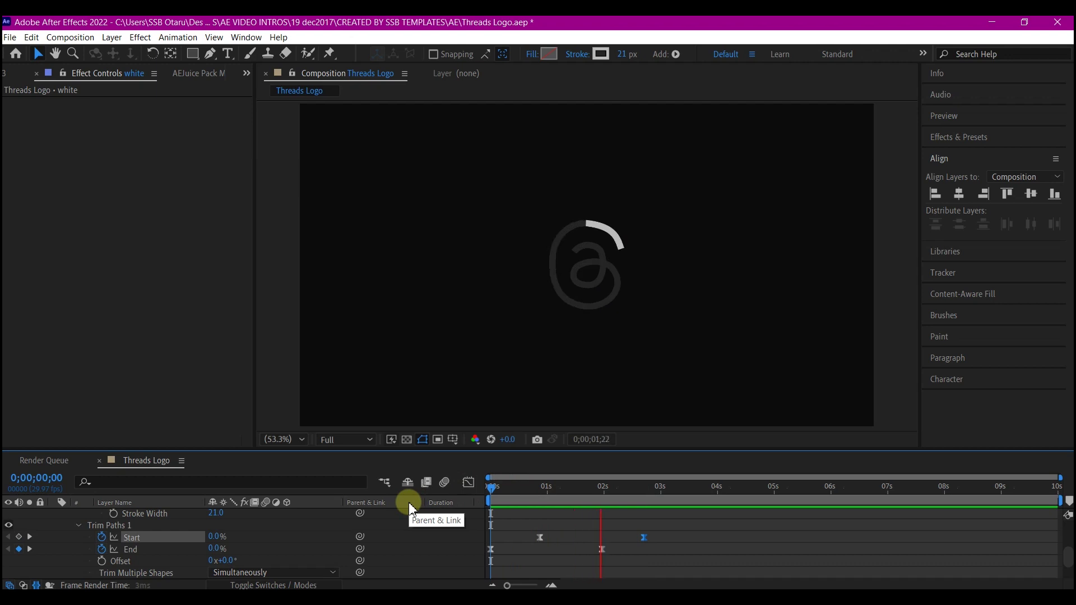
- Shift the white layer's End keyframes later so Start trails End, and preview
key(space)
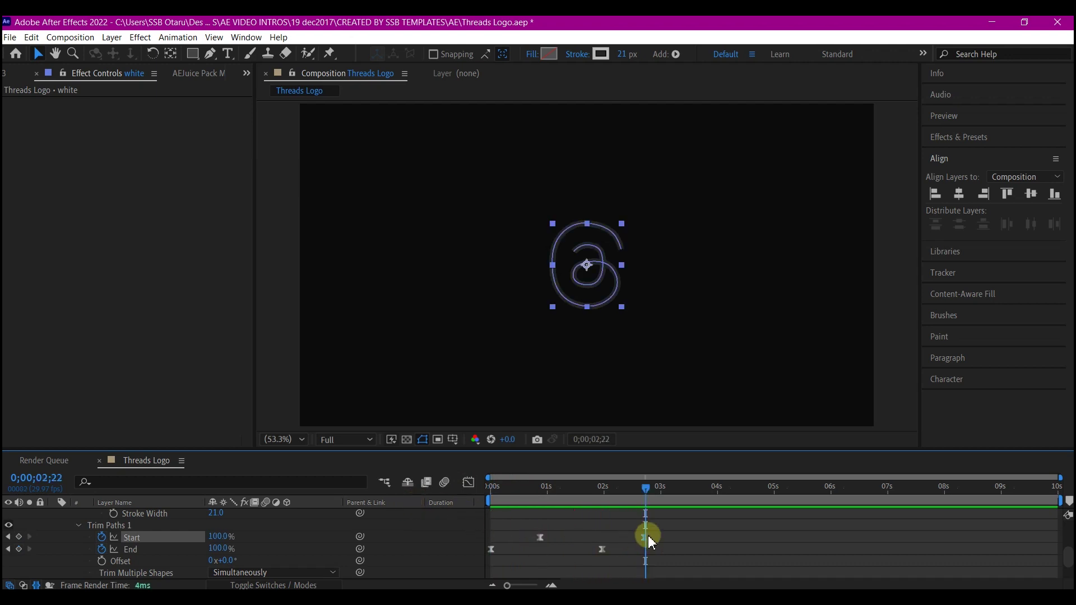
drag(671, 527, 527, 551)
drag(650, 545, 524, 557)
click(493, 487)
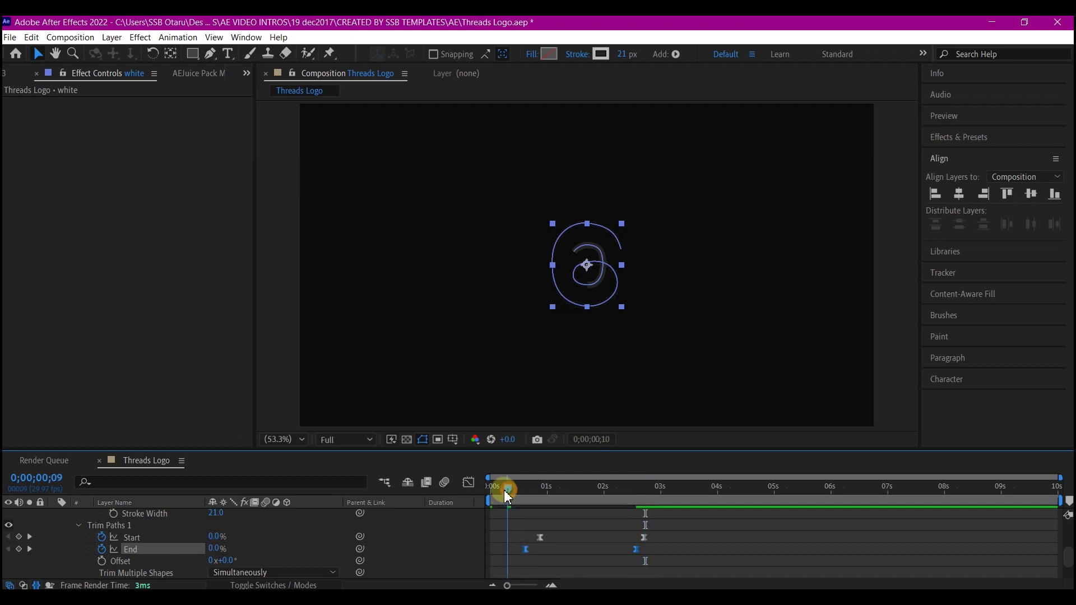
key(space)
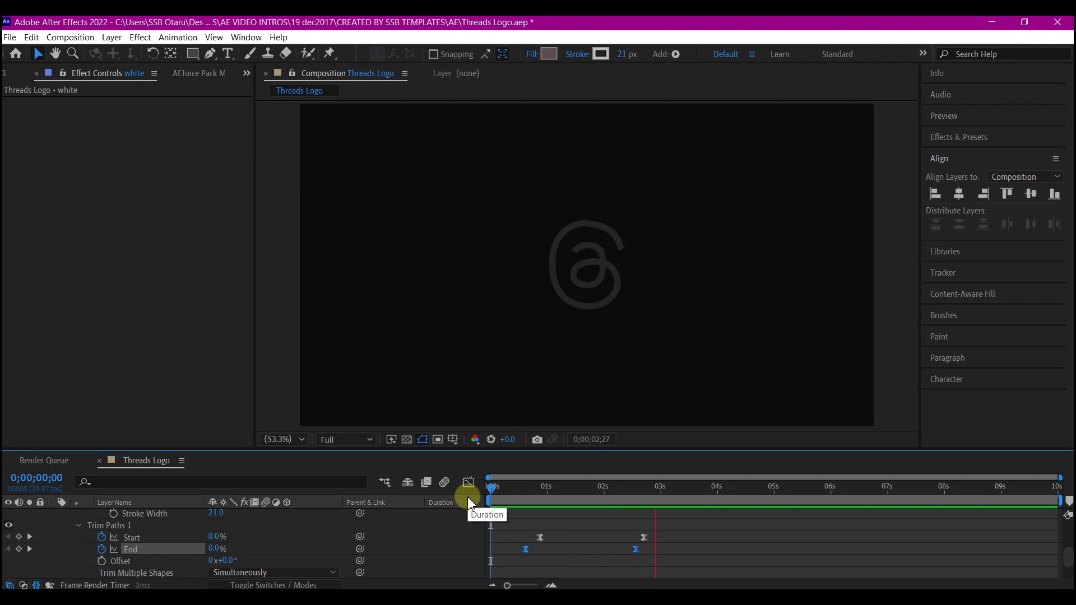
key(space)
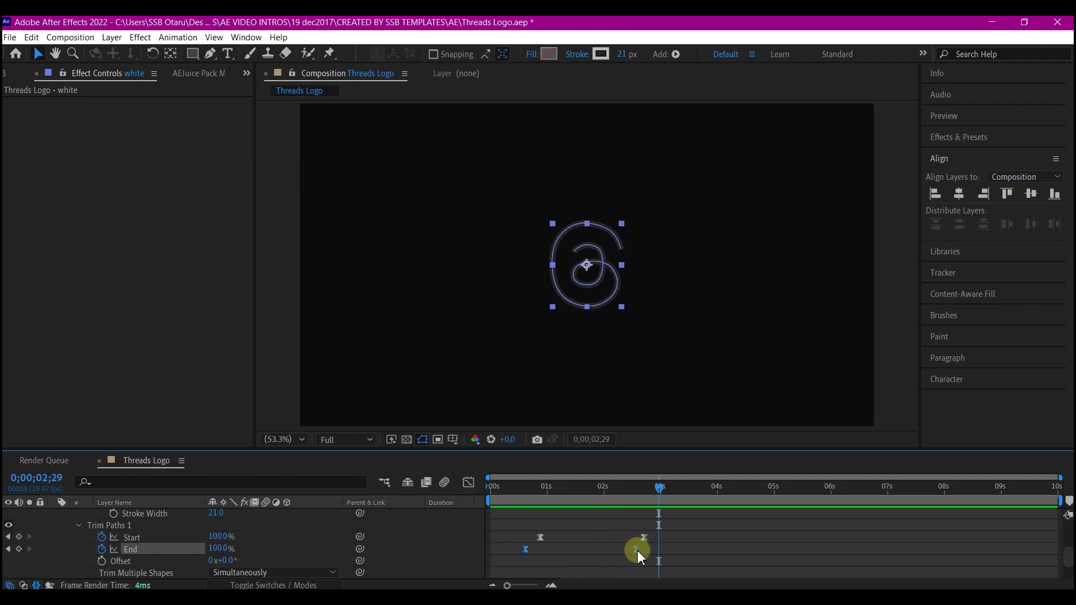
- Nudge the End keyframes to about 0;23 and 2;22, then preview the white streak sweep
drag(637, 551, 646, 554)
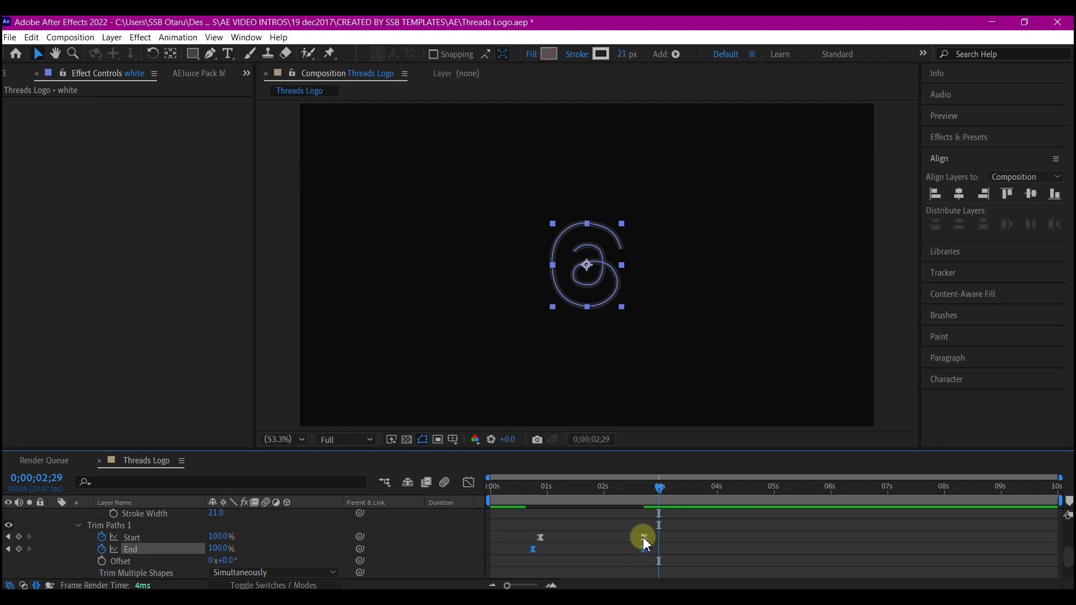
click(645, 539)
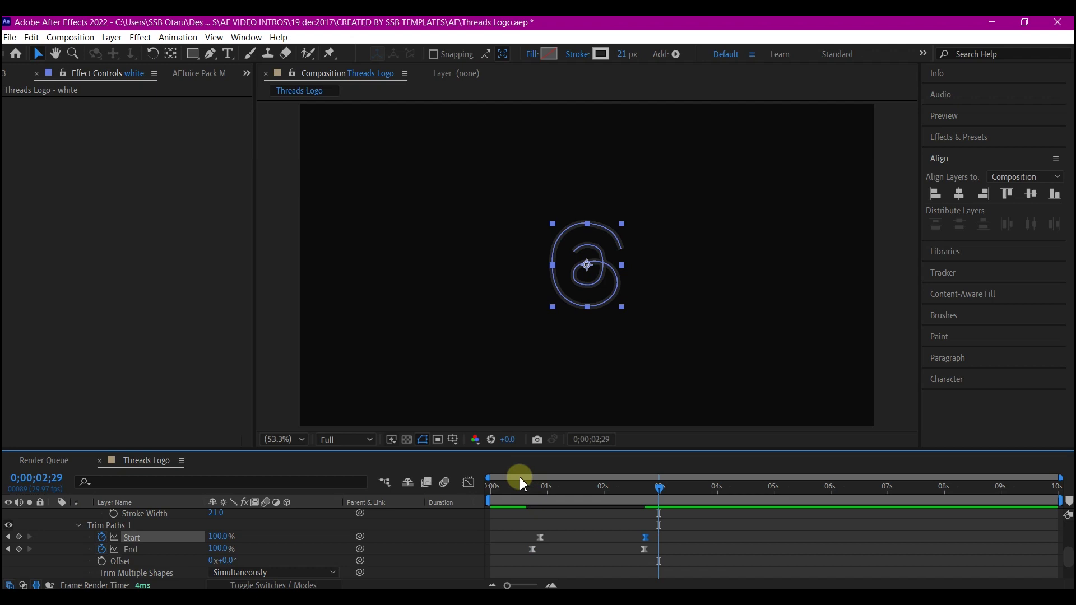
click(526, 490)
key(space)
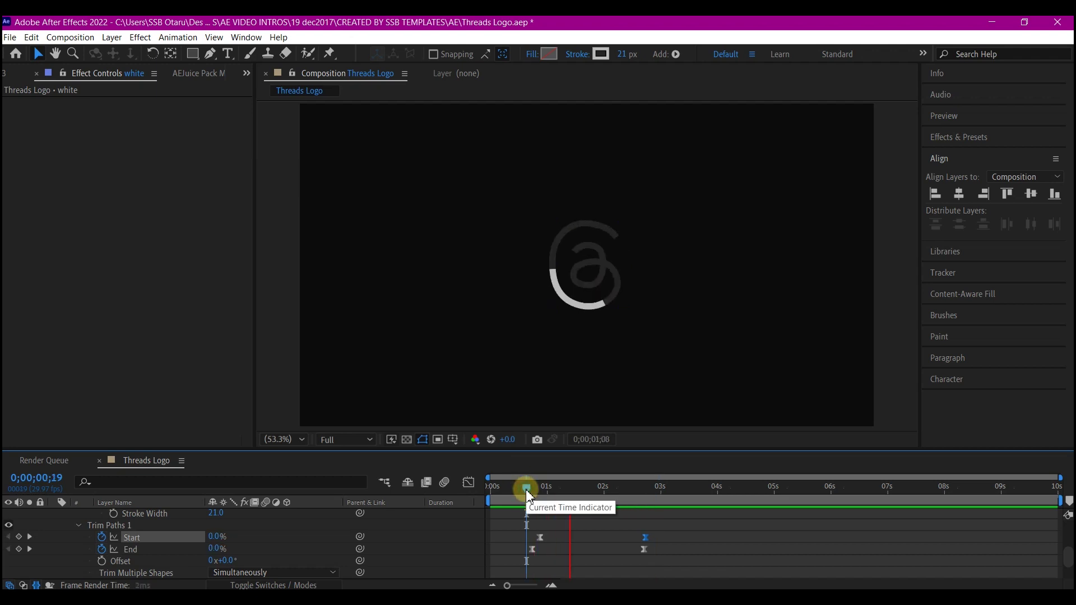
drag(525, 489, 486, 490)
key(space)
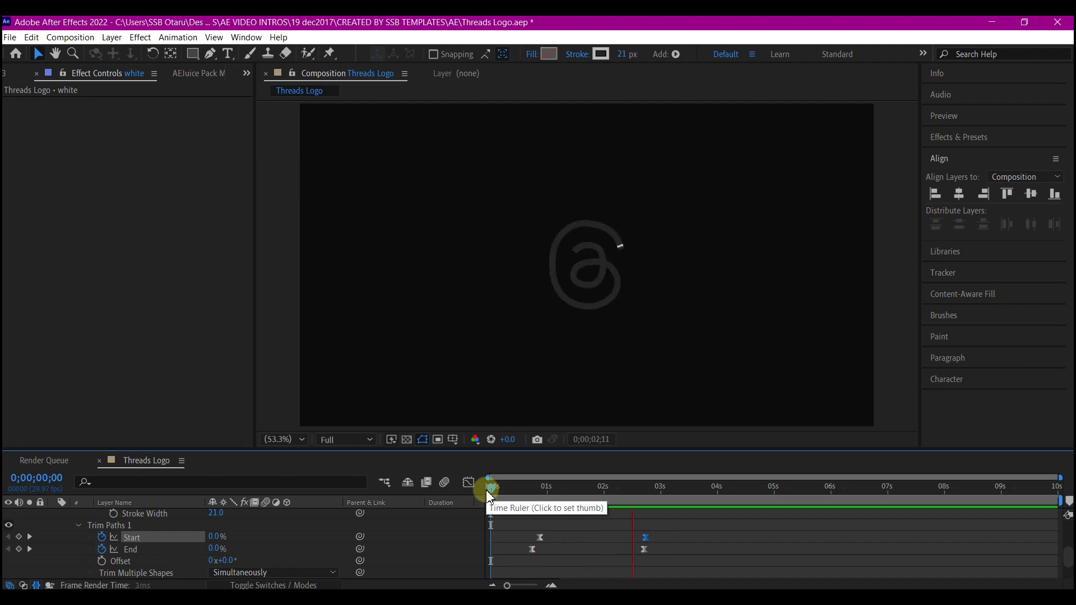
key(space)
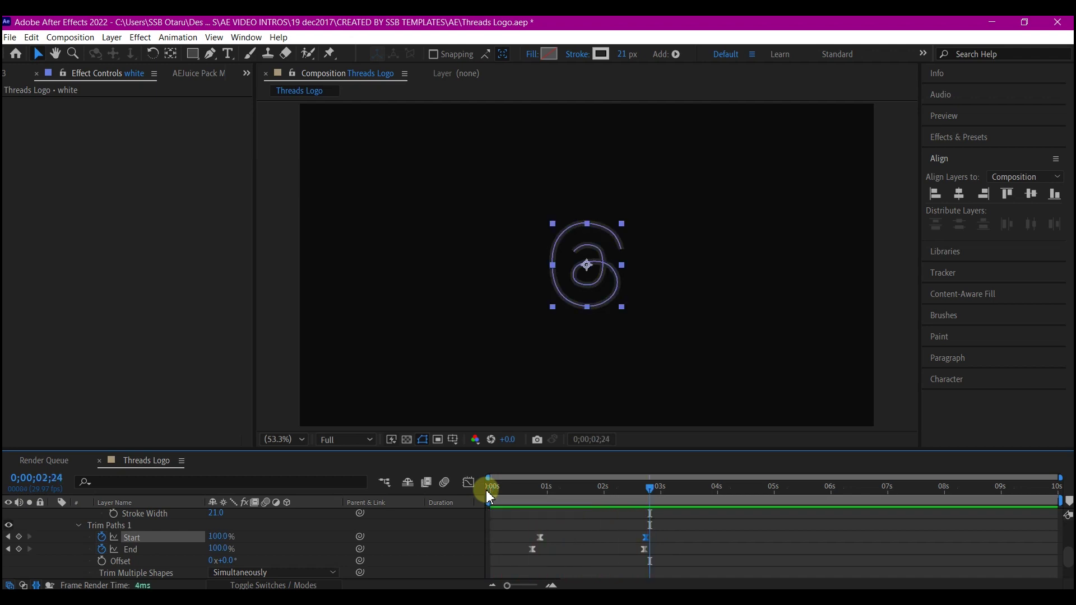
- Duplicate the white layer as white 2 and reveal its keyframed Start and End
key(u)
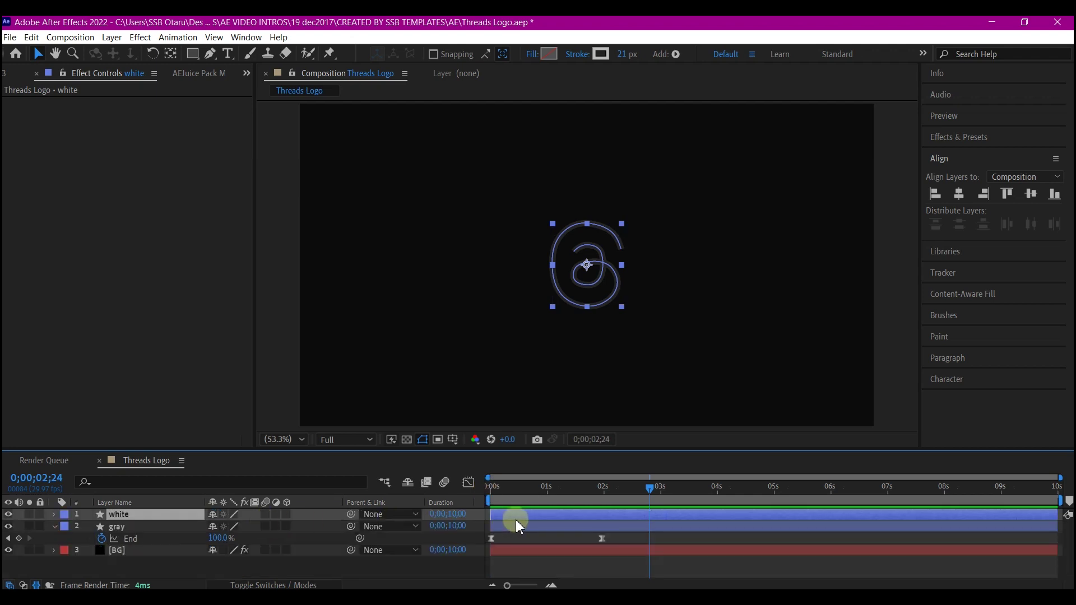
key(ctrl+d)
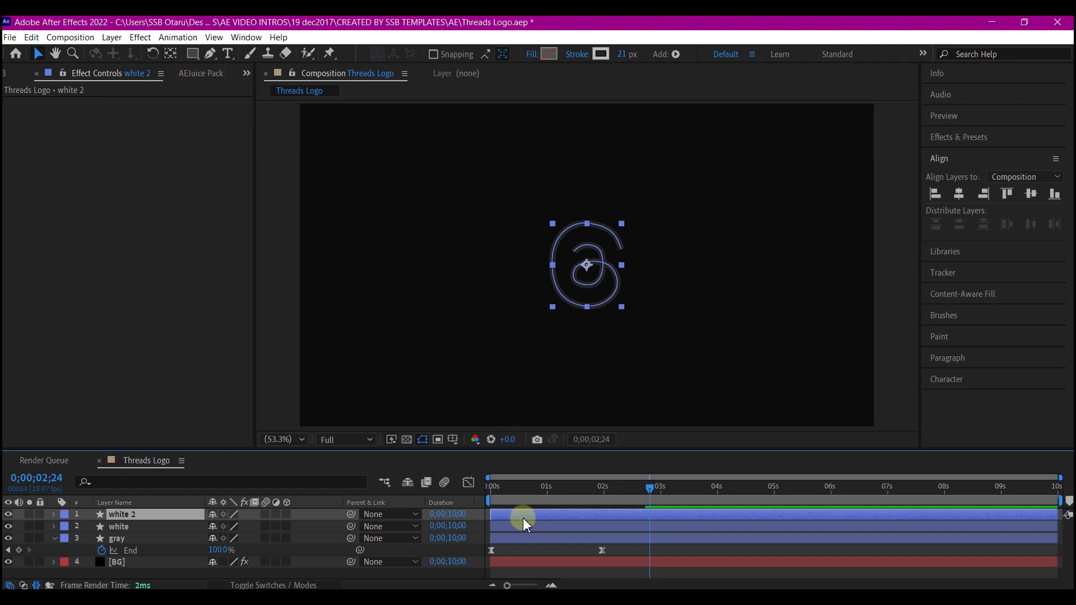
key(u)
click(679, 530)
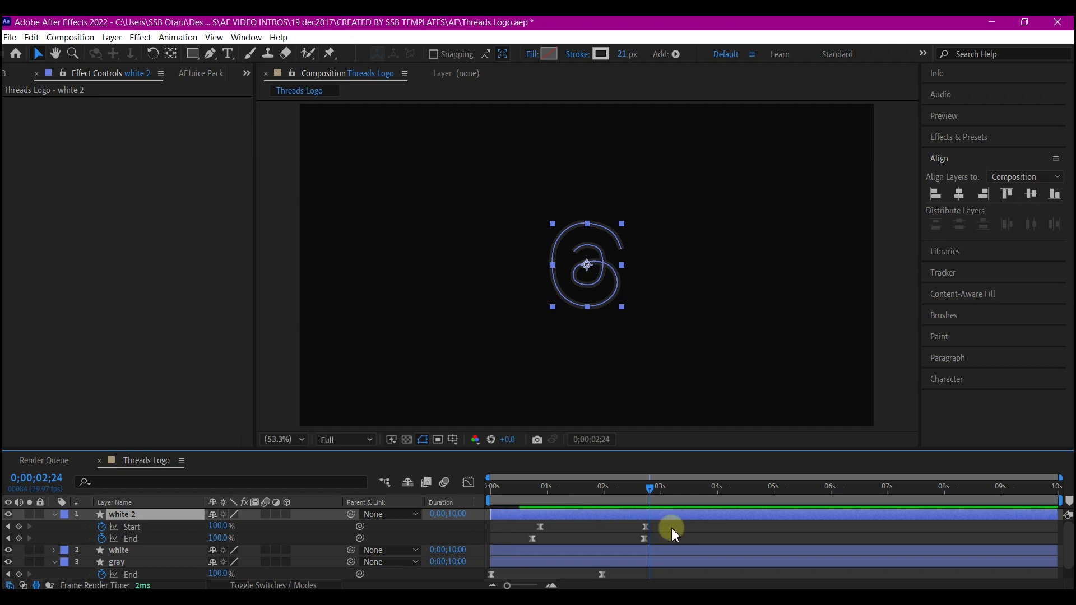
- Shift white 2's Start and End keyframes later, to roughly 2;00–4;03, and preview
drag(671, 530, 527, 529)
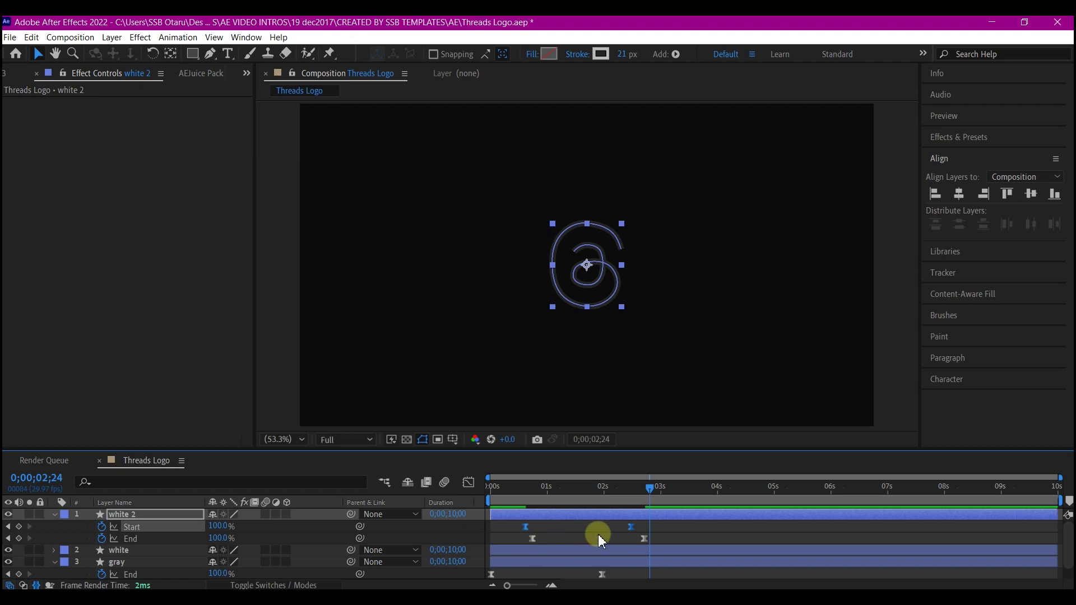
drag(682, 523, 528, 543)
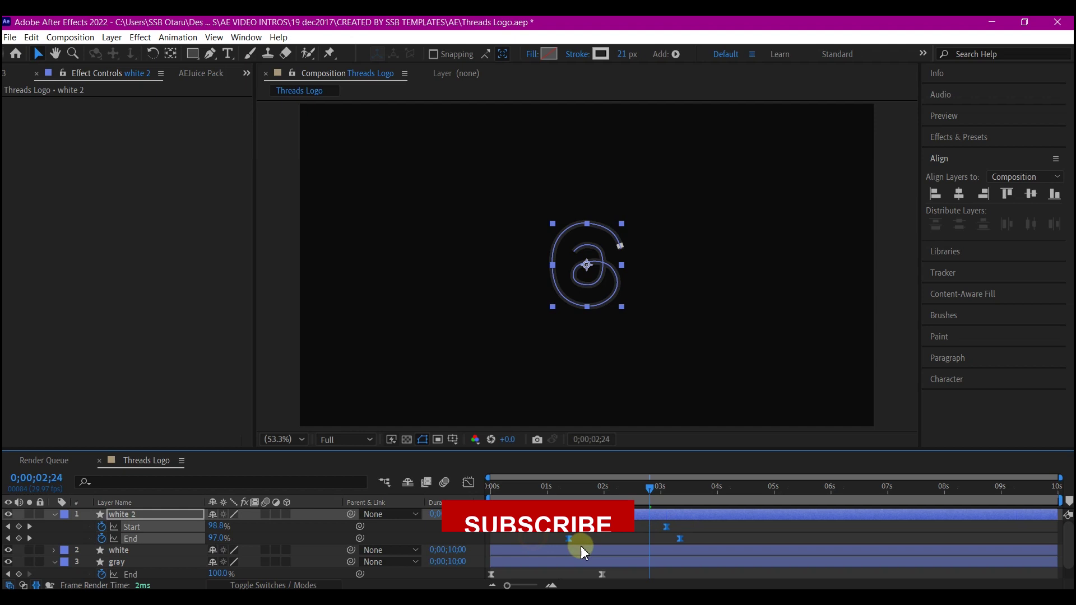
drag(581, 546, 615, 555)
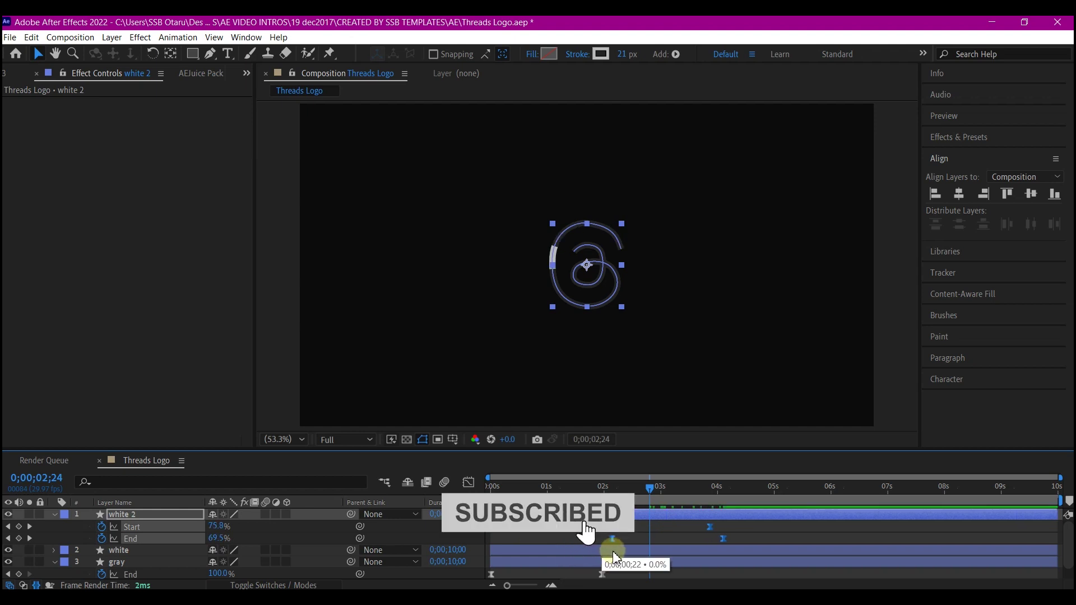
click(505, 488)
drag(482, 498, 473, 499)
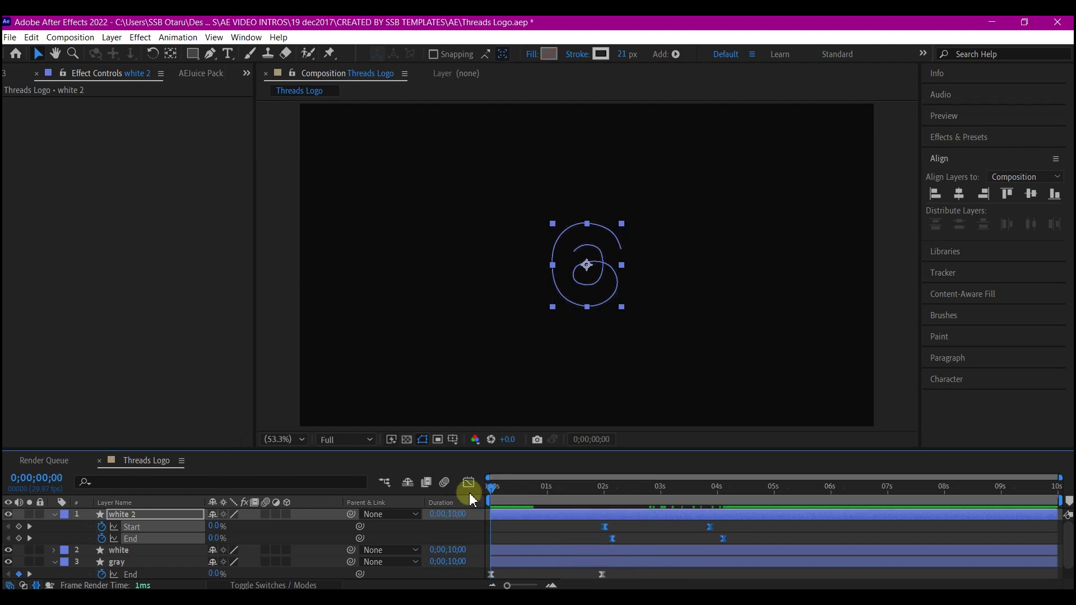
key(space)
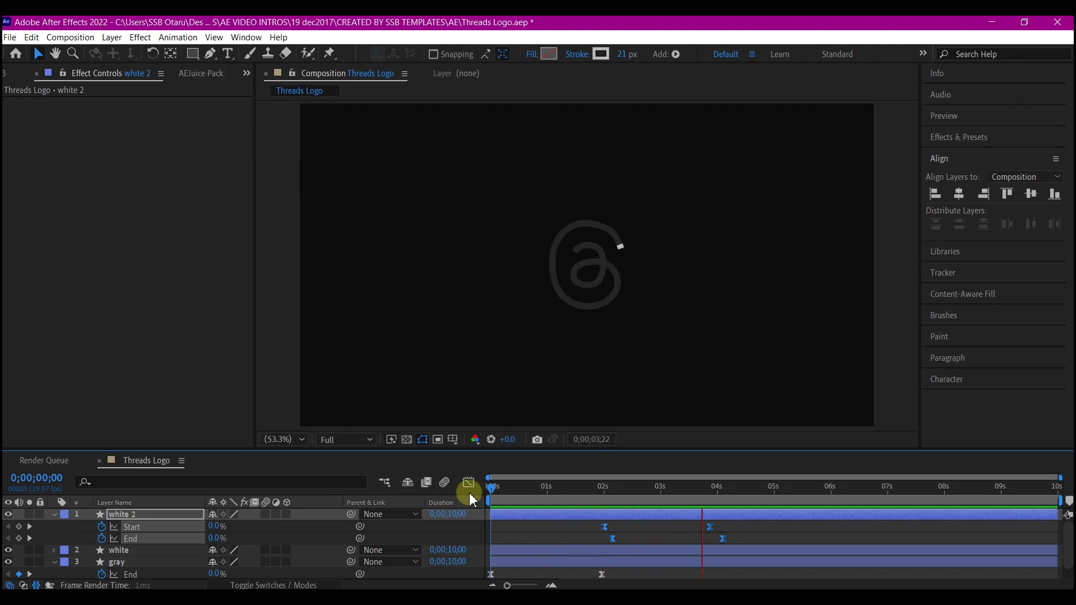
key(space)
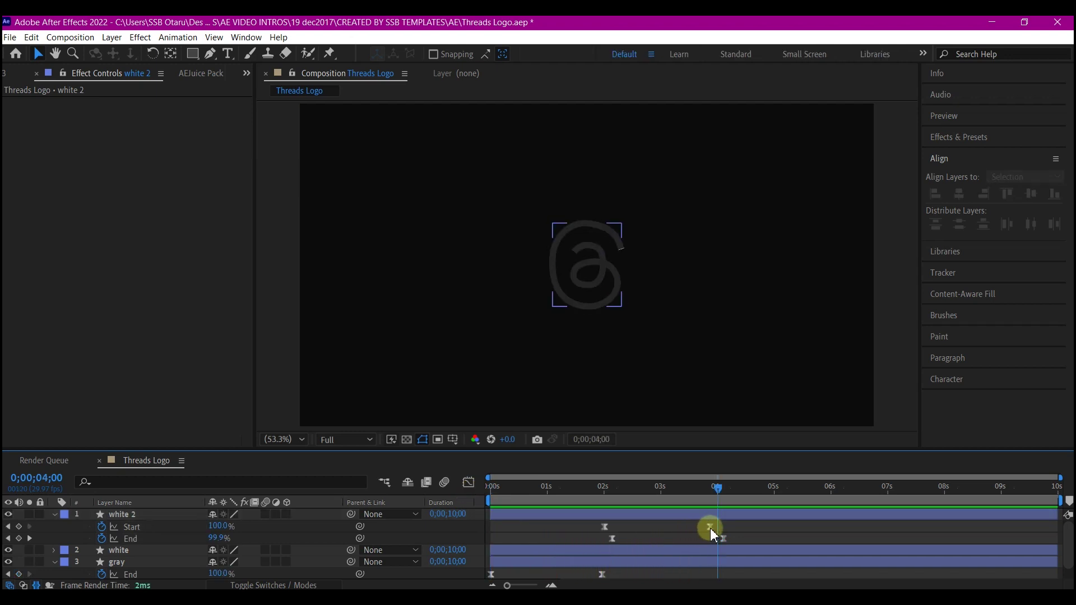
- Respace white 2's Start and End keyframes slightly earlier and preview from about 1;19
mouse_move(711, 531)
mouse_down()
mouse_move(621, 535)
mouse_move(606, 523)
mouse_move(727, 536)
mouse_move(718, 534)
mouse_up()
drag(625, 529, 600, 529)
mouse_move(588, 487)
mouse_down()
mouse_move(629, 504)
mouse_move(599, 504)
mouse_up()
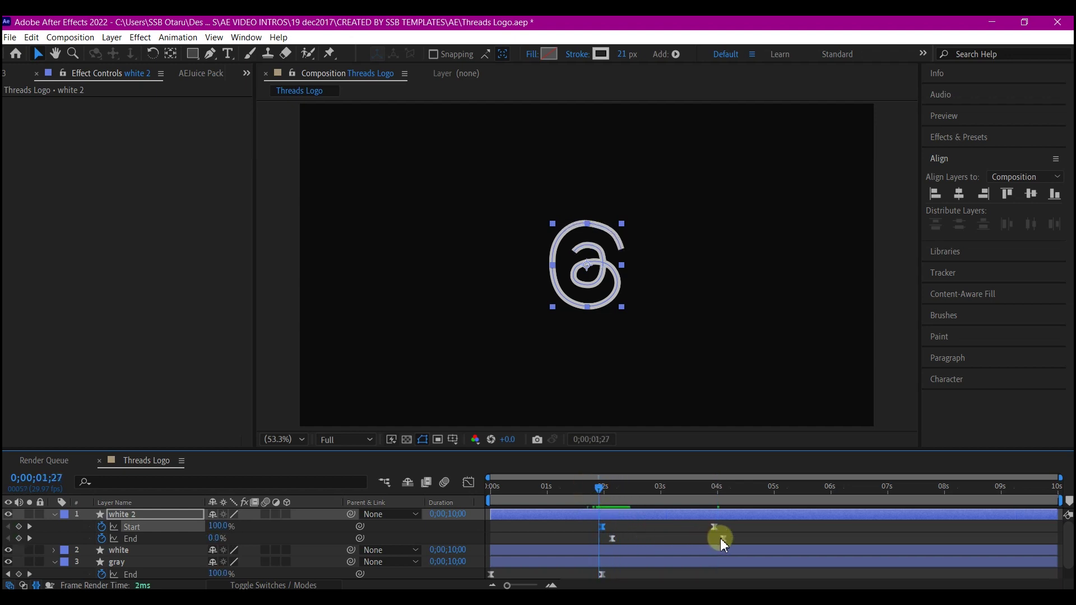
click(724, 539)
mouse_move(674, 546)
mouse_down()
mouse_move(633, 543)
mouse_move(727, 543)
mouse_up()
click(614, 538)
drag(635, 541, 618, 541)
click(583, 485)
key(space)
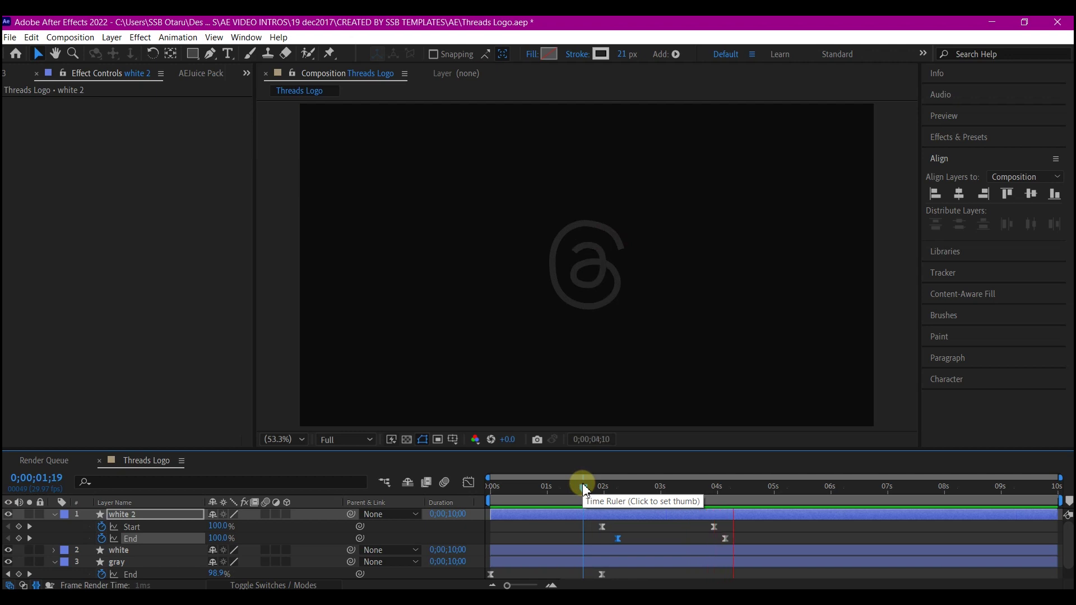
- Shift white 2's keyframes later to span about 2;25–5;00 and preview the staggered sweeps
drag(618, 539, 635, 537)
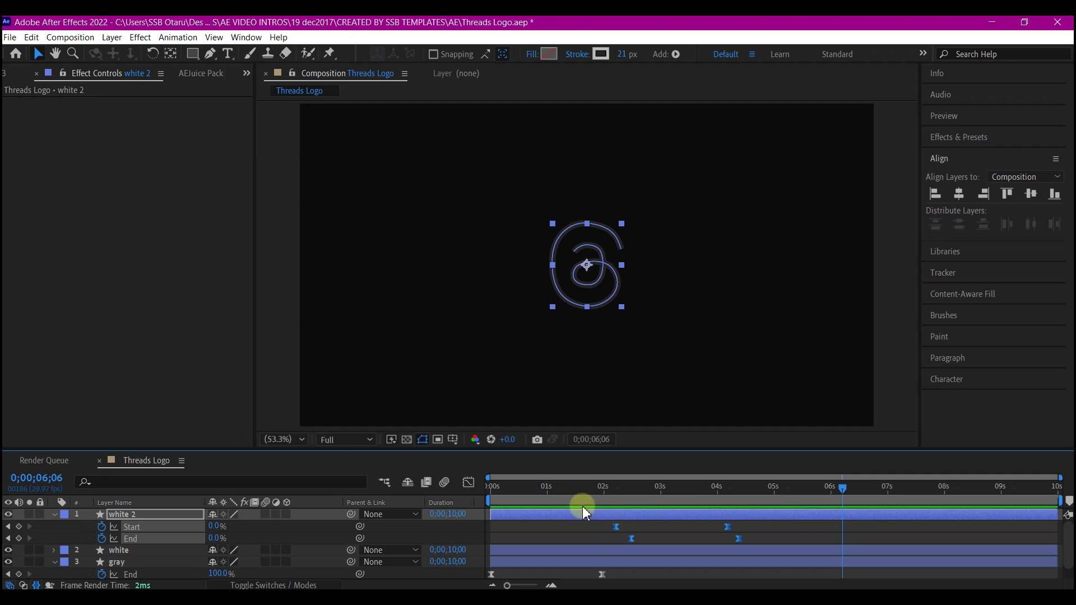
drag(572, 489, 489, 489)
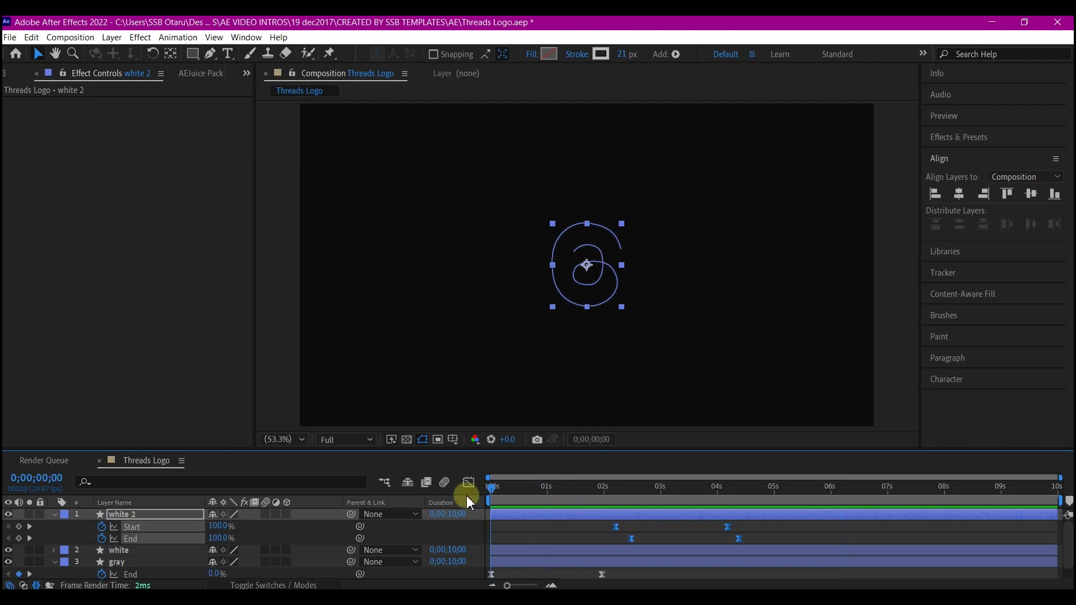
key(space)
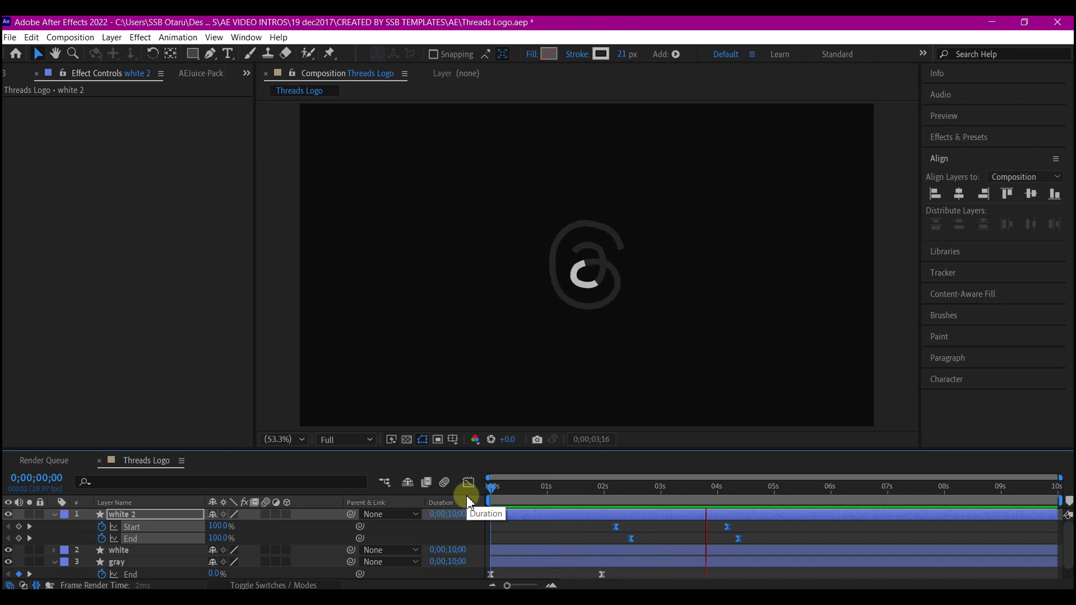
key(space)
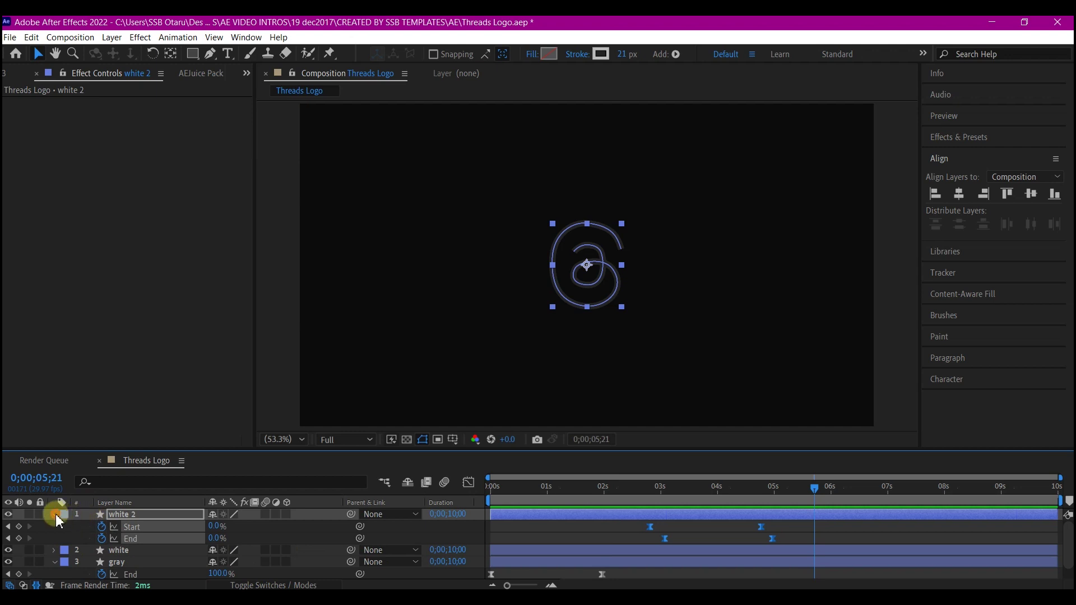
- Duplicate the original white layer as white 3, move it to the top, and reveal its trim keyframes
click(54, 515)
click(118, 529)
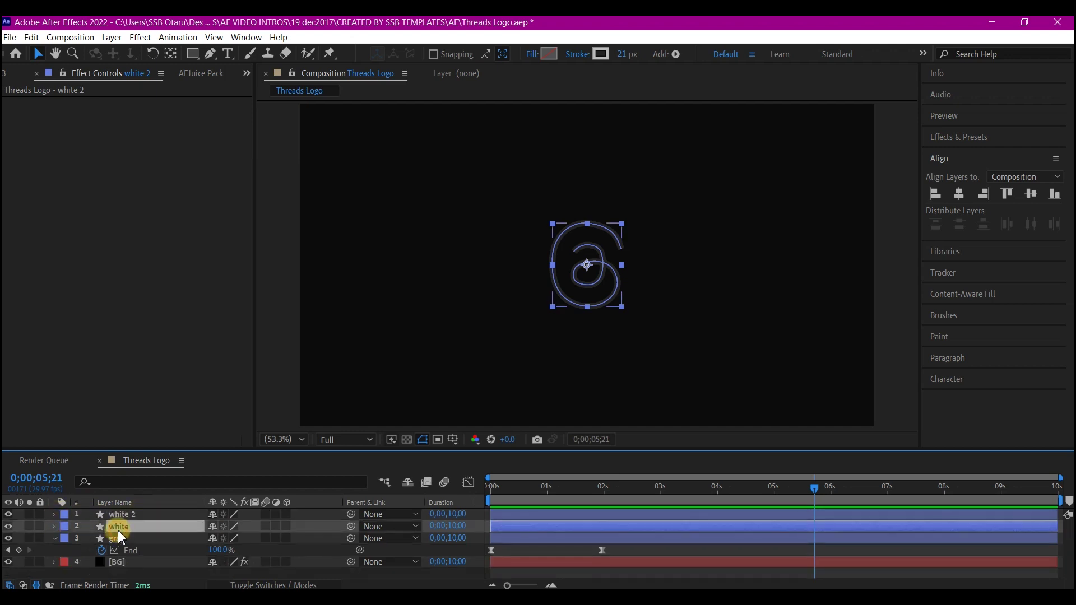
key(ctrl+d)
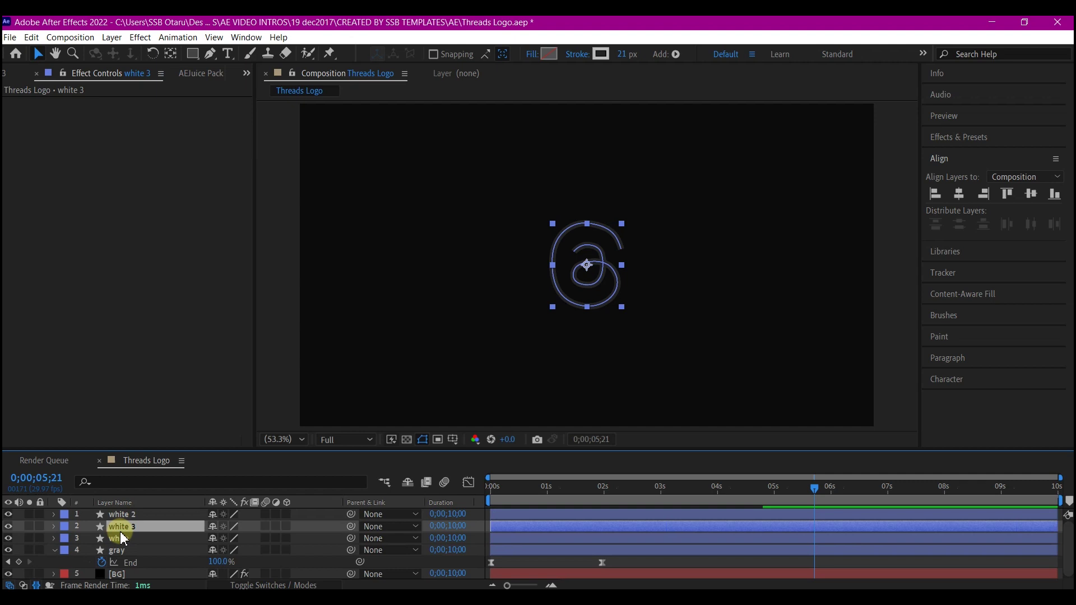
drag(133, 532, 136, 510)
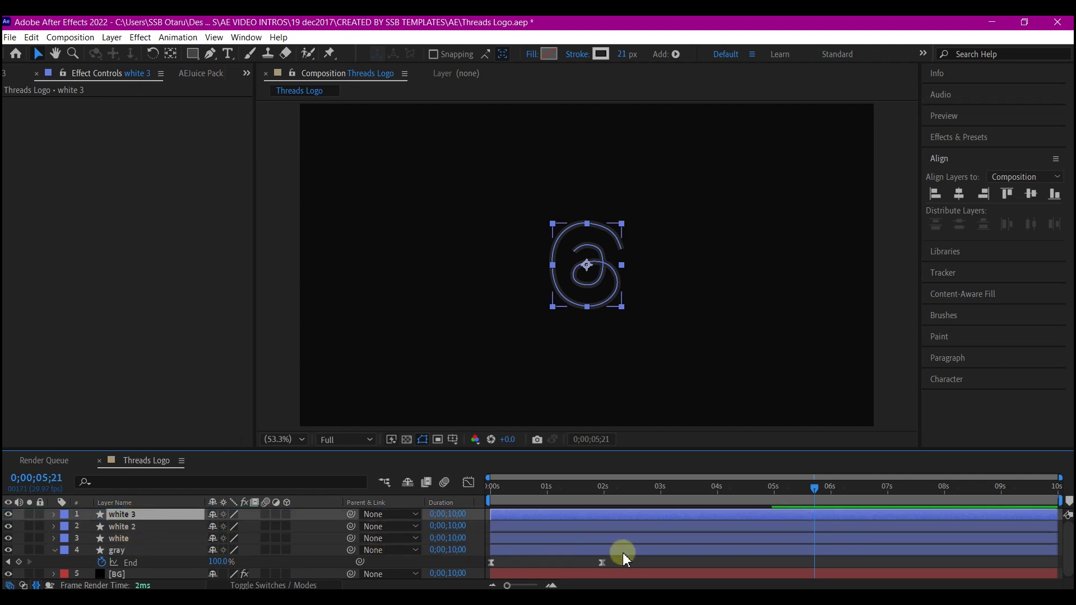
key(u)
- Shift white 3's End keyframes later to about 5;10–7;05 and clear its Start keyframes
drag(691, 524, 713, 539)
drag(624, 493, 752, 501)
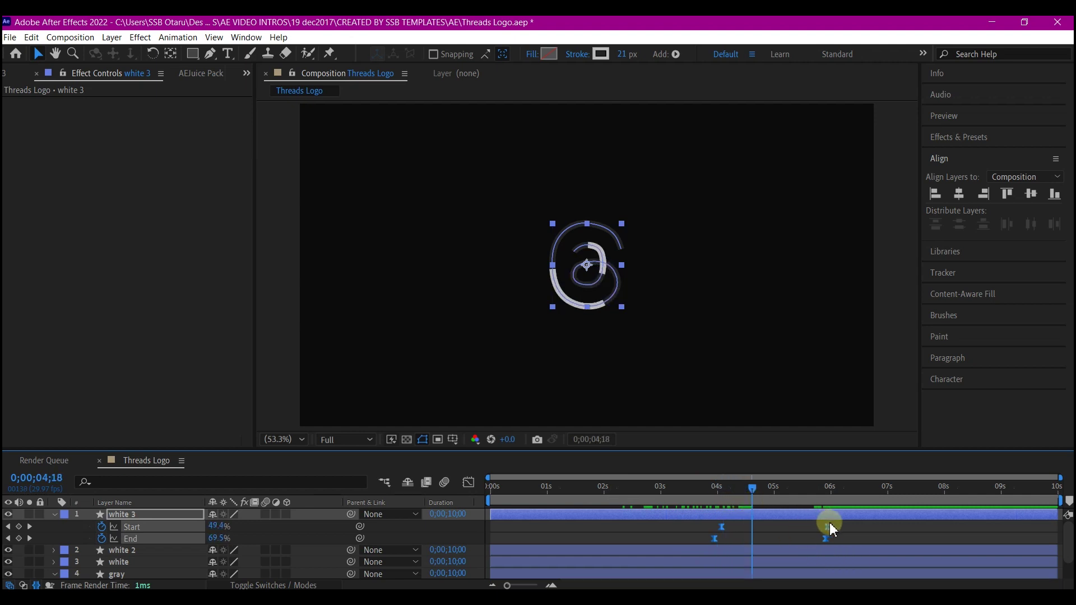
drag(832, 530, 871, 535)
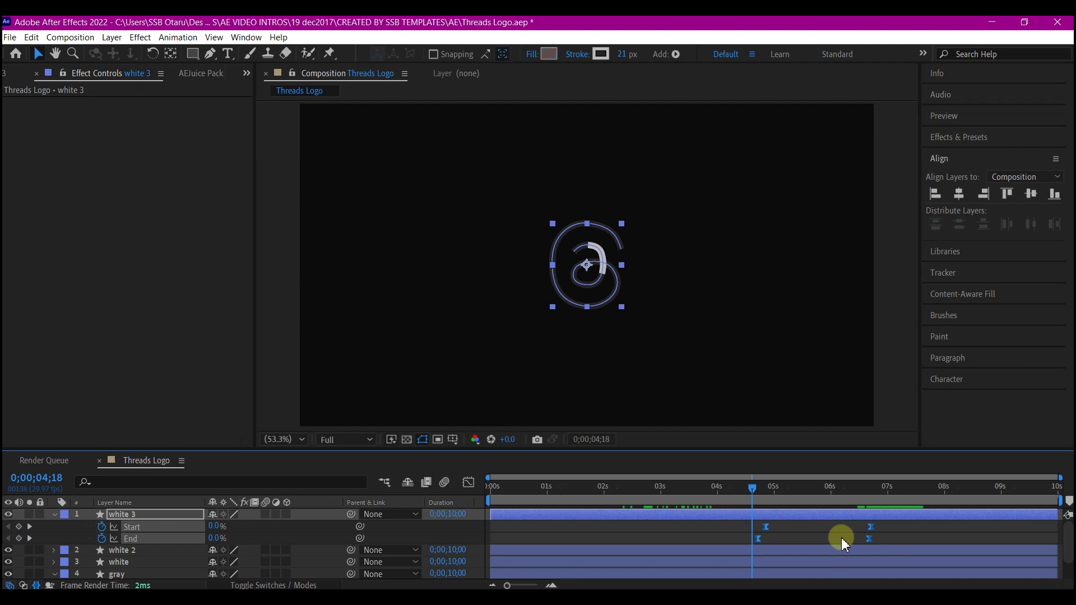
click(752, 488)
mouse_move(753, 490)
mouse_down()
mouse_move(681, 499)
mouse_move(788, 511)
mouse_up()
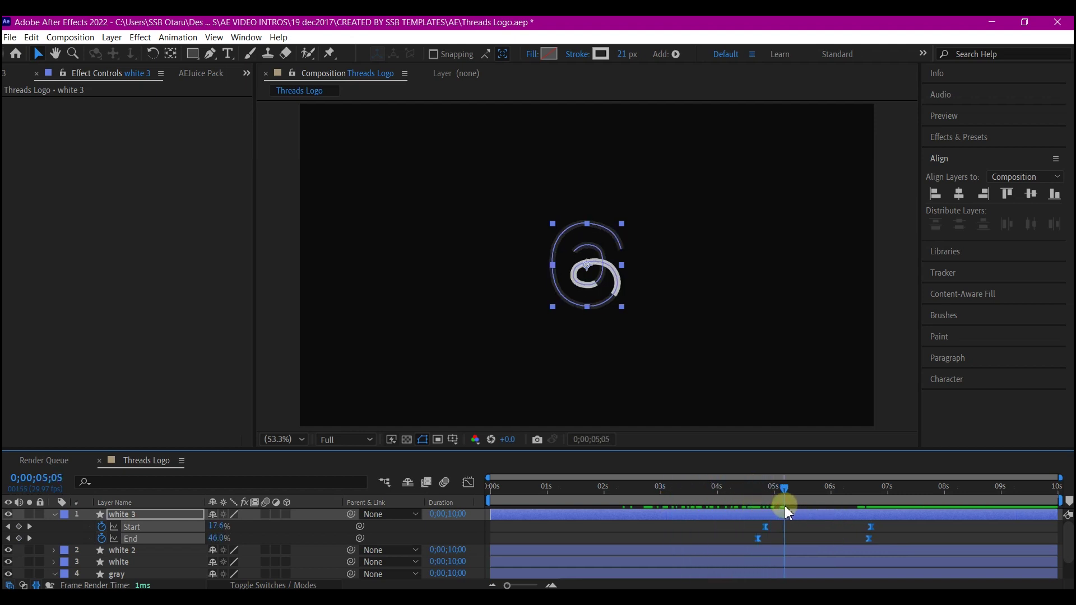
drag(876, 532, 908, 529)
mouse_move(802, 492)
mouse_down()
mouse_move(763, 531)
mouse_move(751, 512)
mouse_up()
click(793, 533)
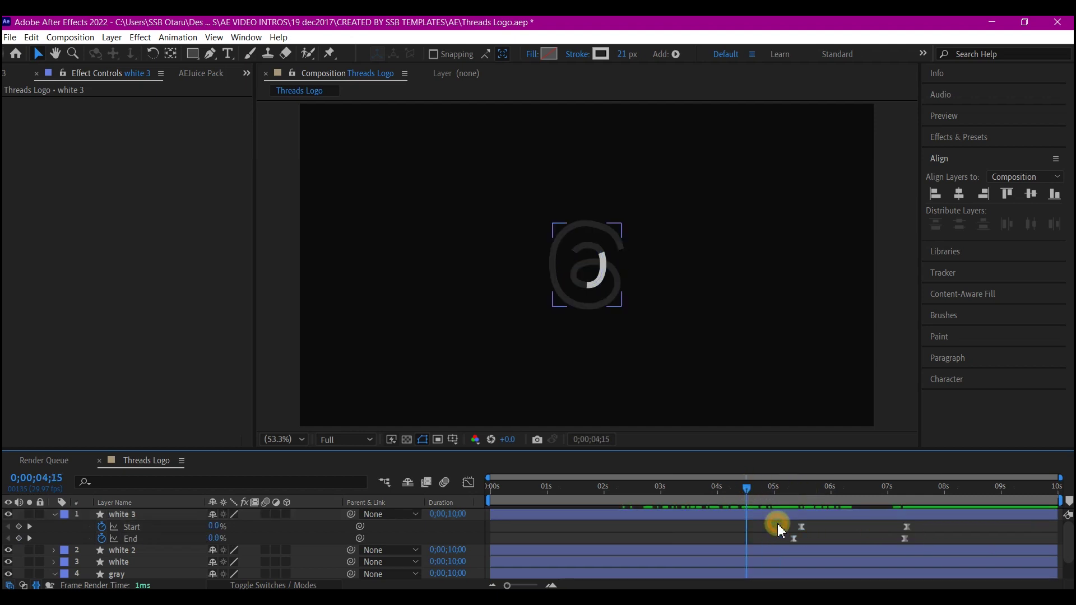
click(102, 529)
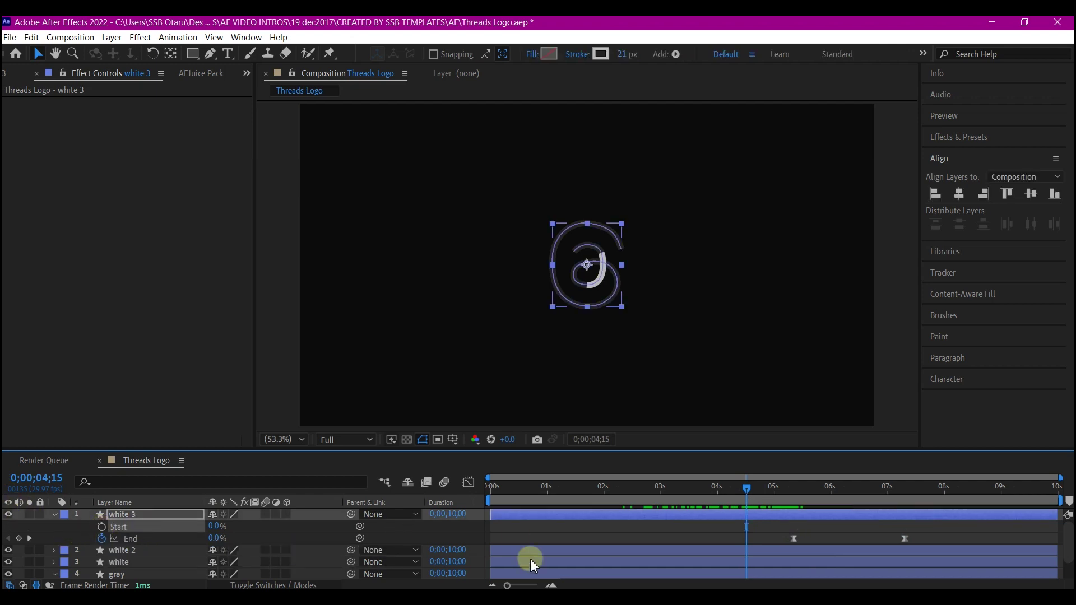
- Preview the full animation from frame 0 to the fully white logo, then collapse white 3
click(547, 489)
drag(547, 489, 463, 507)
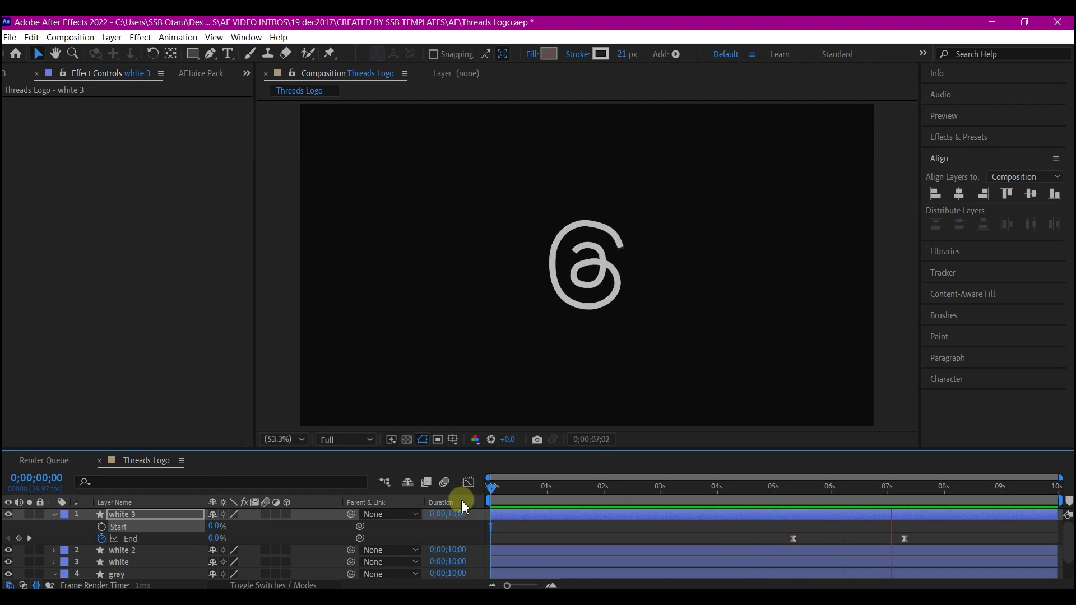
key(space)
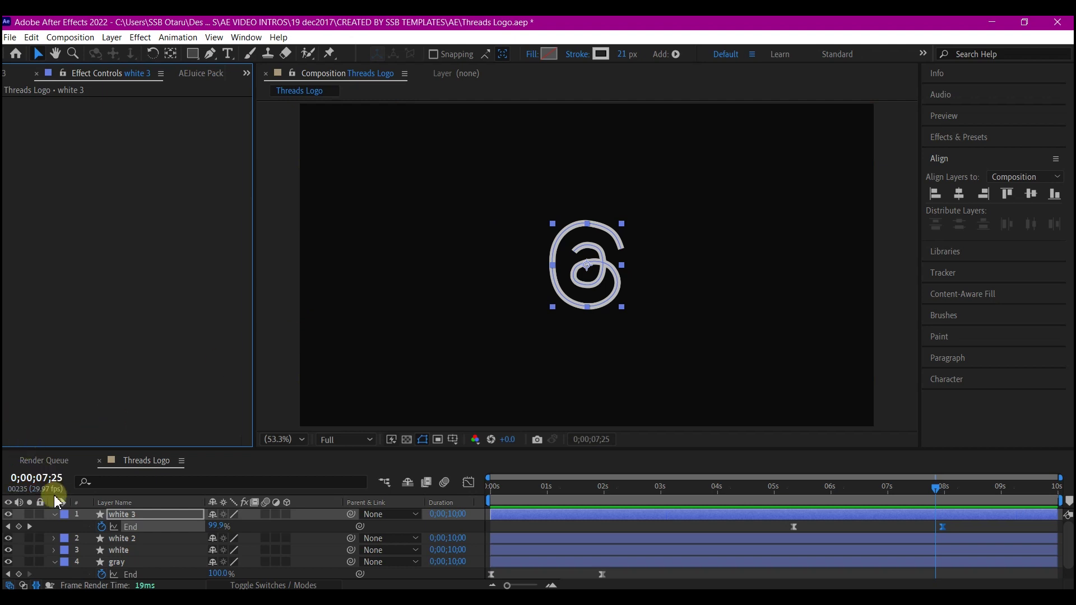
click(54, 515)
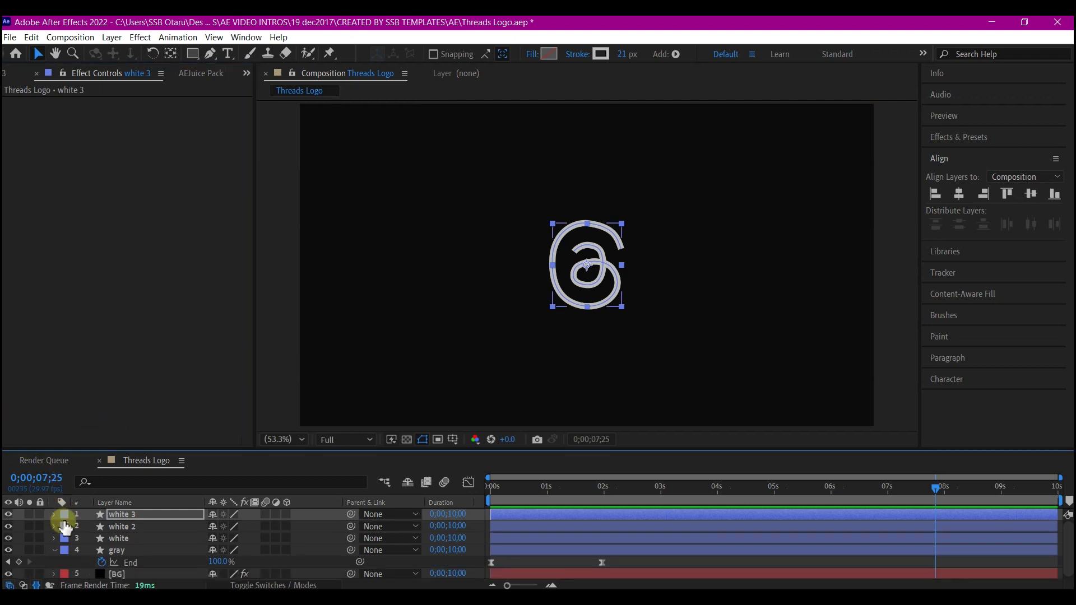